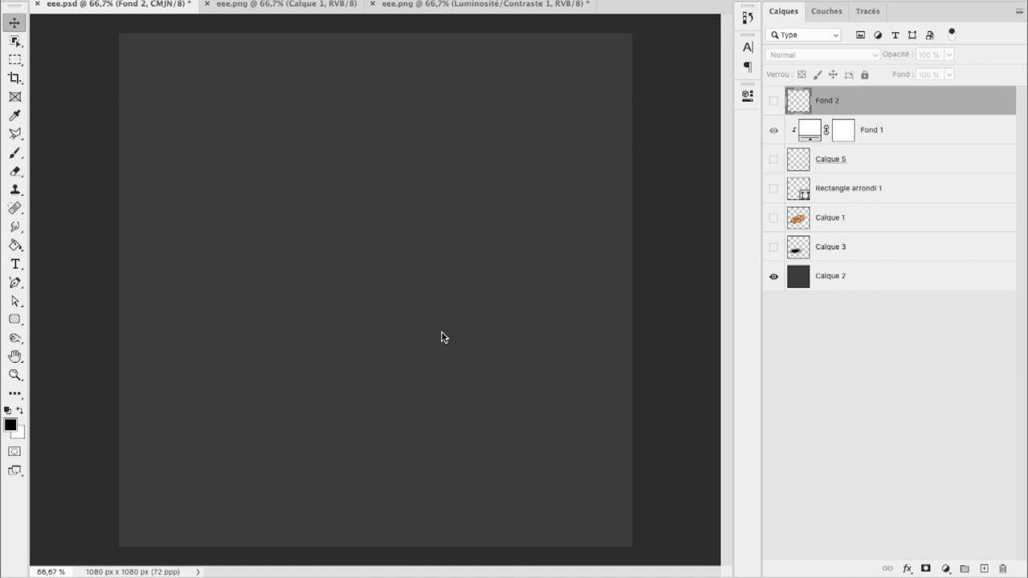
# Step: Draw a rectangle across the lower part of the canvas
pyautogui.rightClick(12, 323)
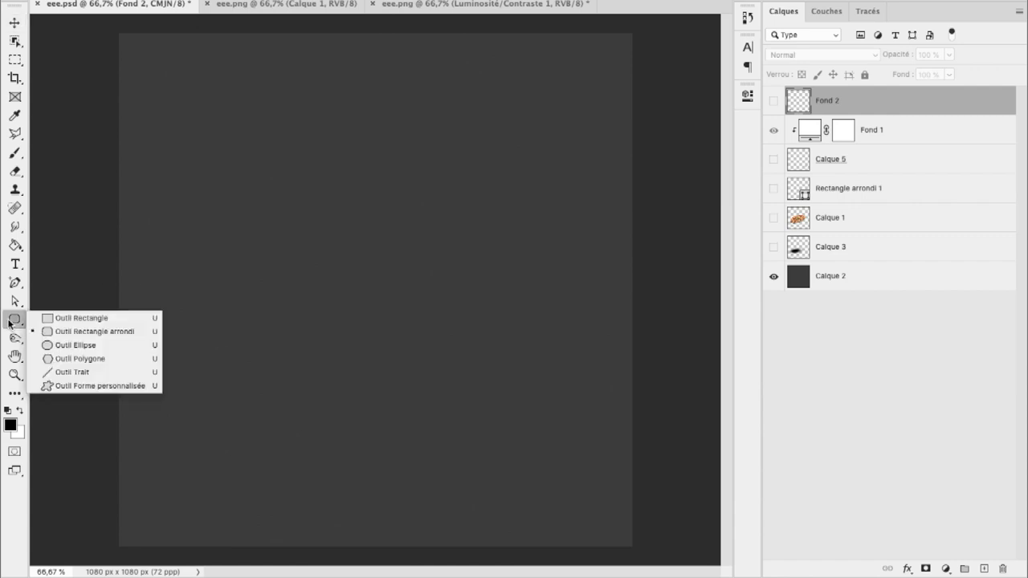
pyautogui.click(60, 319)
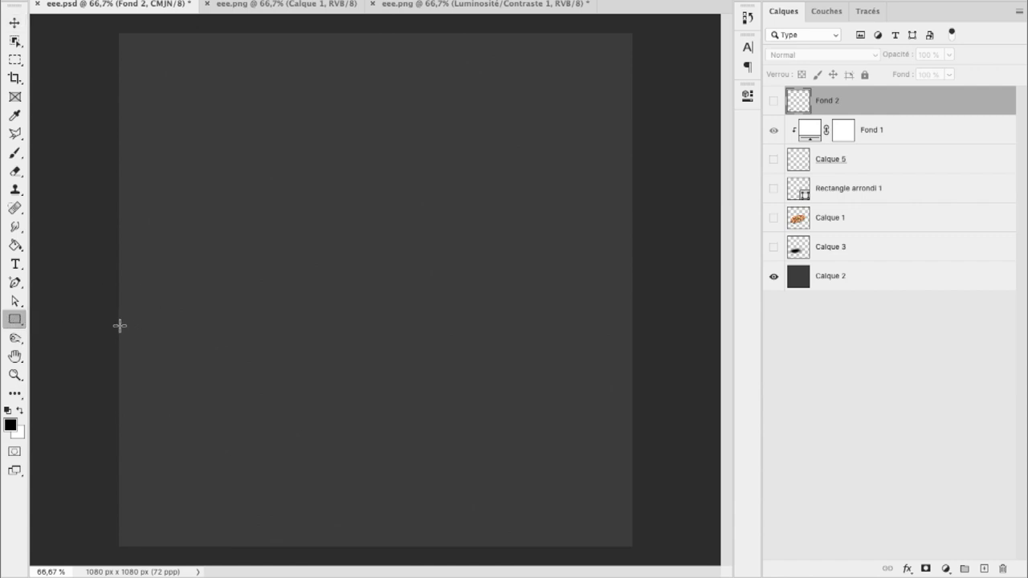
pyautogui.moveTo(117, 327)
pyautogui.mouseDown()
pyautogui.moveTo(658, 542)
pyautogui.moveTo(647, 547)
pyautogui.mouseUp()
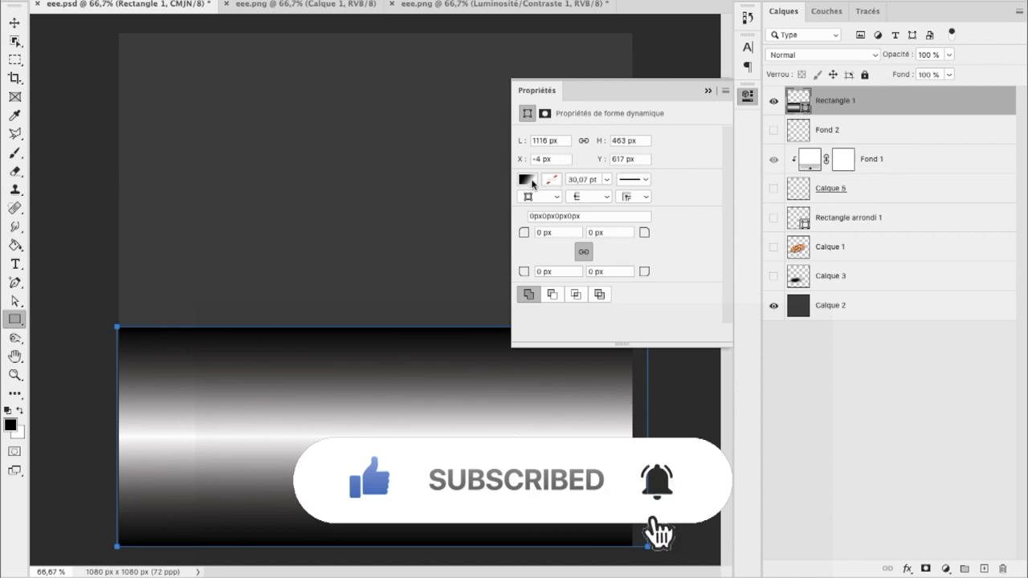
# Step: Fill the rectangle with solid pure red #ff0000
pyautogui.click(533, 180)
pyautogui.click(707, 207)
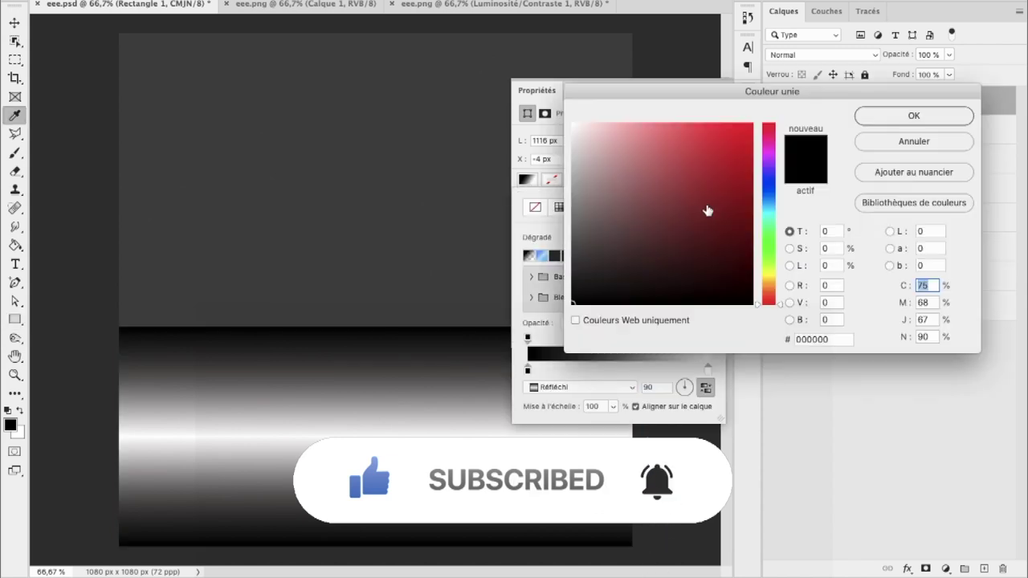
pyautogui.moveTo(681, 210); pyautogui.dragTo(763, 113)
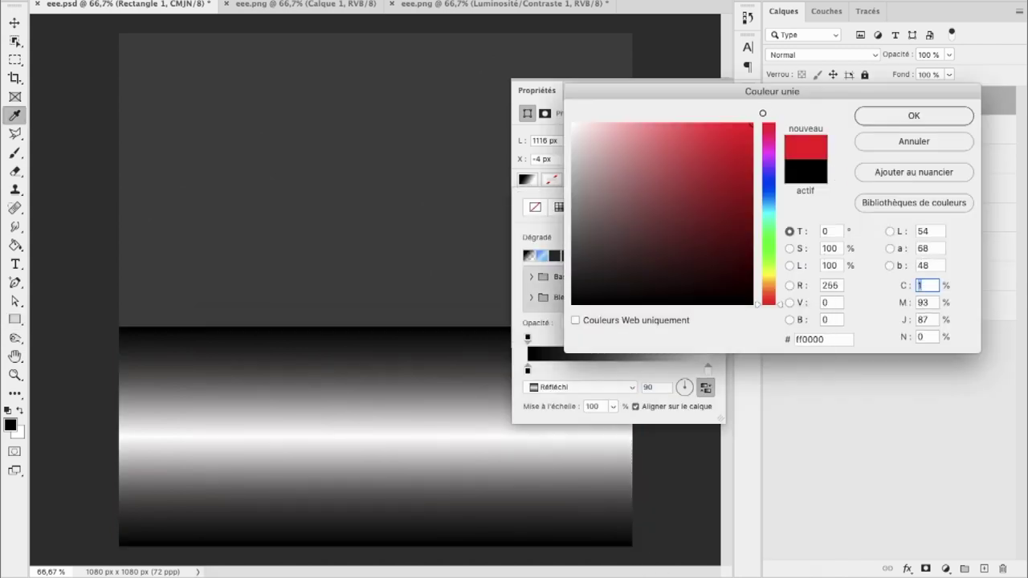
pyautogui.click(887, 119)
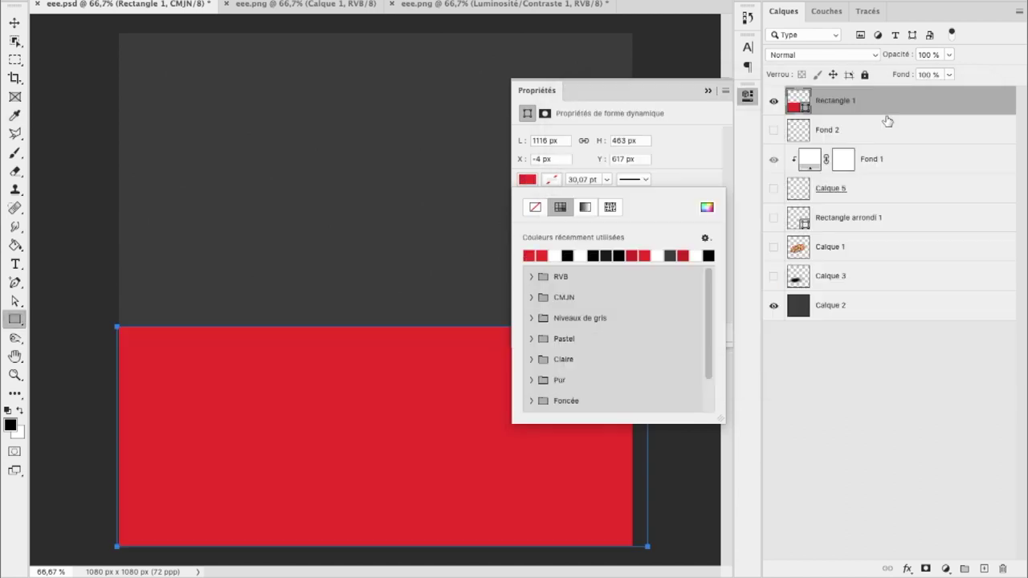
pyautogui.click(707, 92)
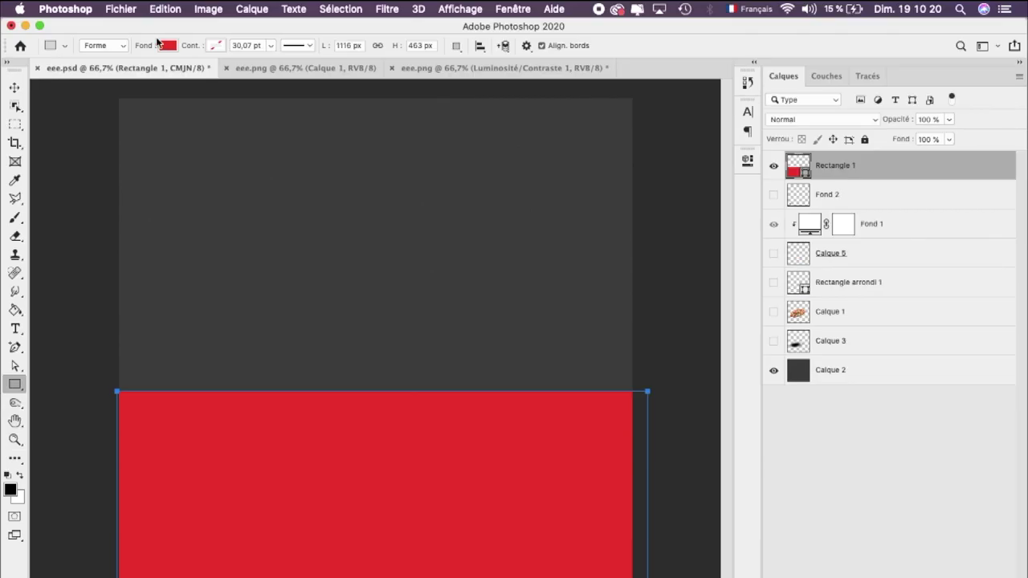
# Step: Warp the rectangle's top edge into a wave that rises at left and dips before the right corner
pyautogui.click(165, 9)
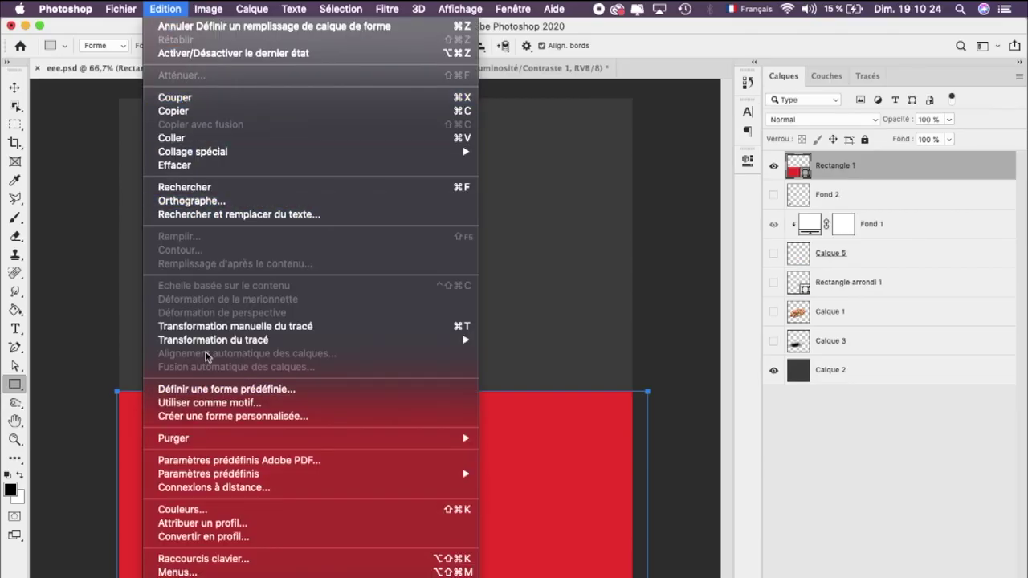
pyautogui.moveTo(213, 340)
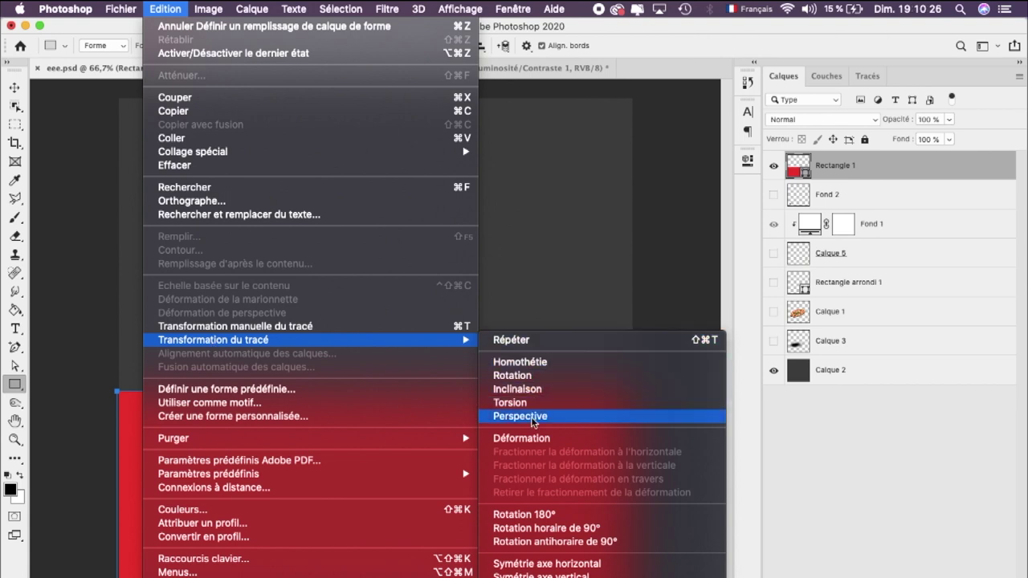
pyautogui.click(534, 439)
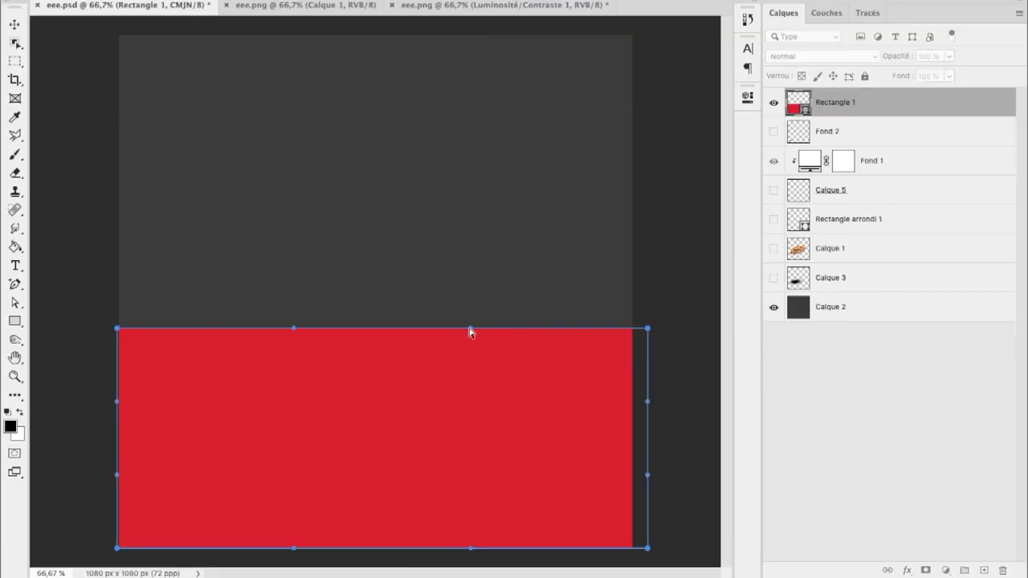
pyautogui.moveTo(472, 331); pyautogui.dragTo(468, 446)
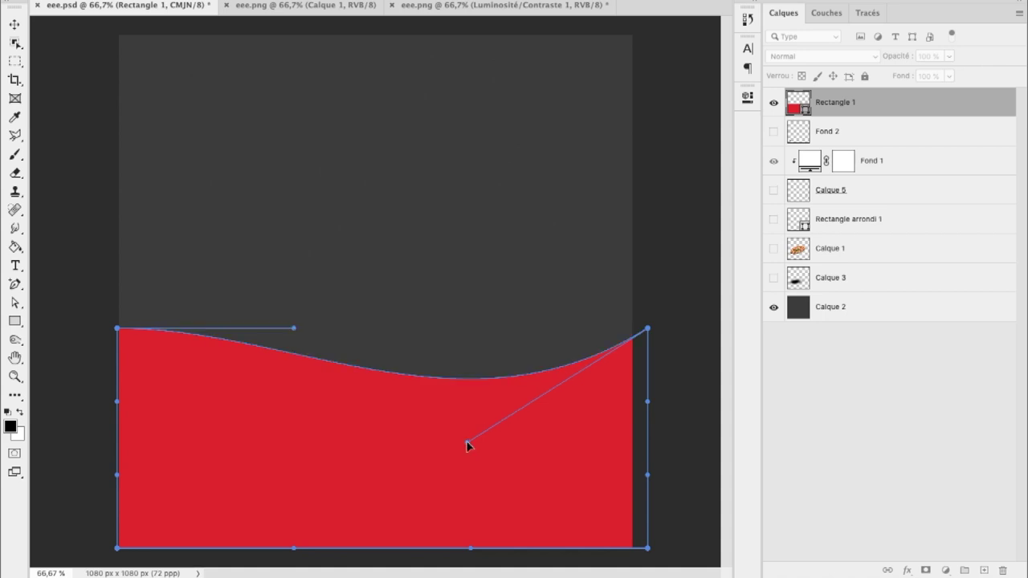
pyautogui.moveTo(467, 444); pyautogui.dragTo(468, 476)
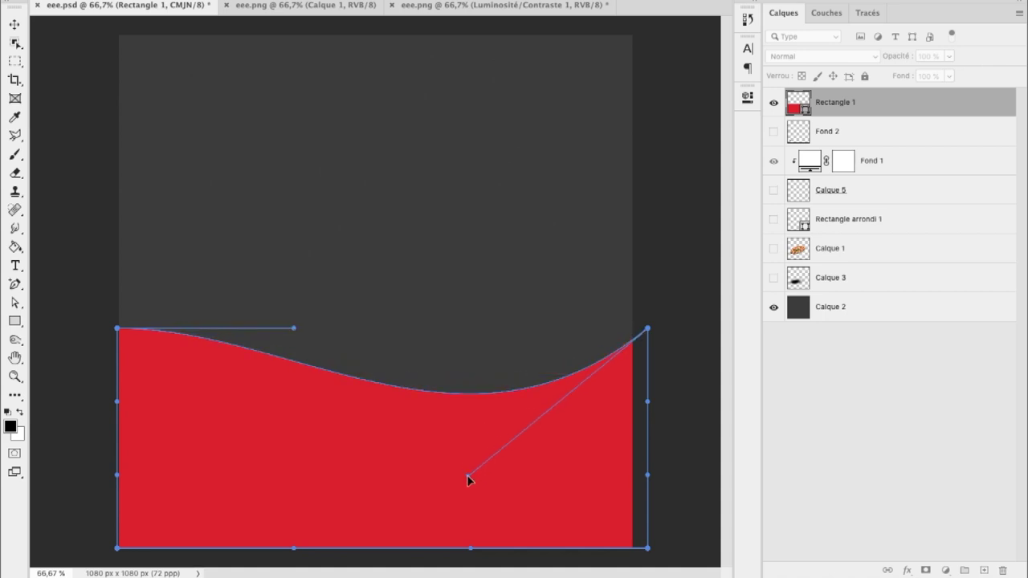
pyautogui.moveTo(295, 329)
pyautogui.mouseDown()
pyautogui.moveTo(314, 289)
pyautogui.moveTo(303, 259)
pyautogui.mouseUp()
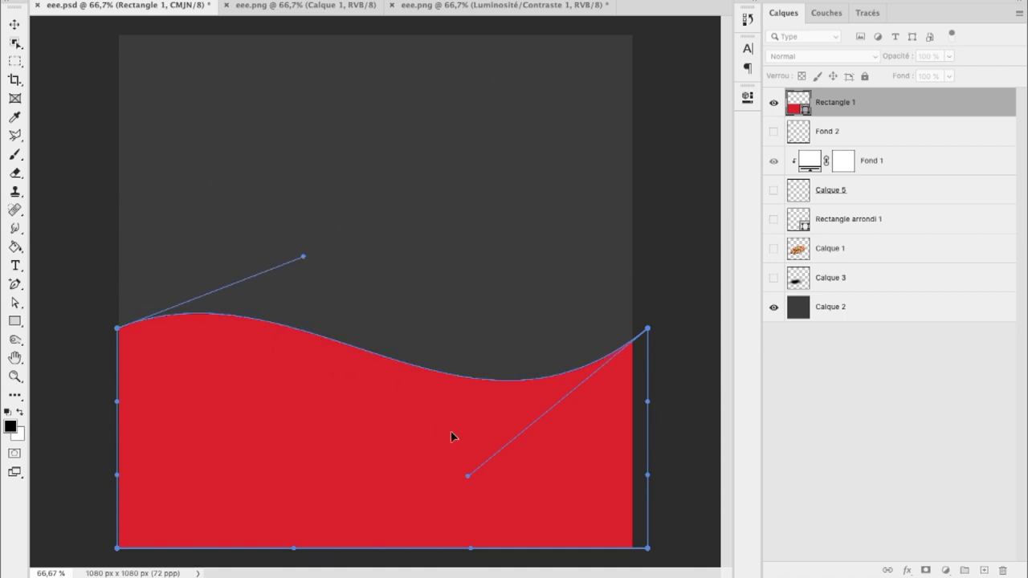
pyautogui.moveTo(467, 476); pyautogui.dragTo(474, 550)
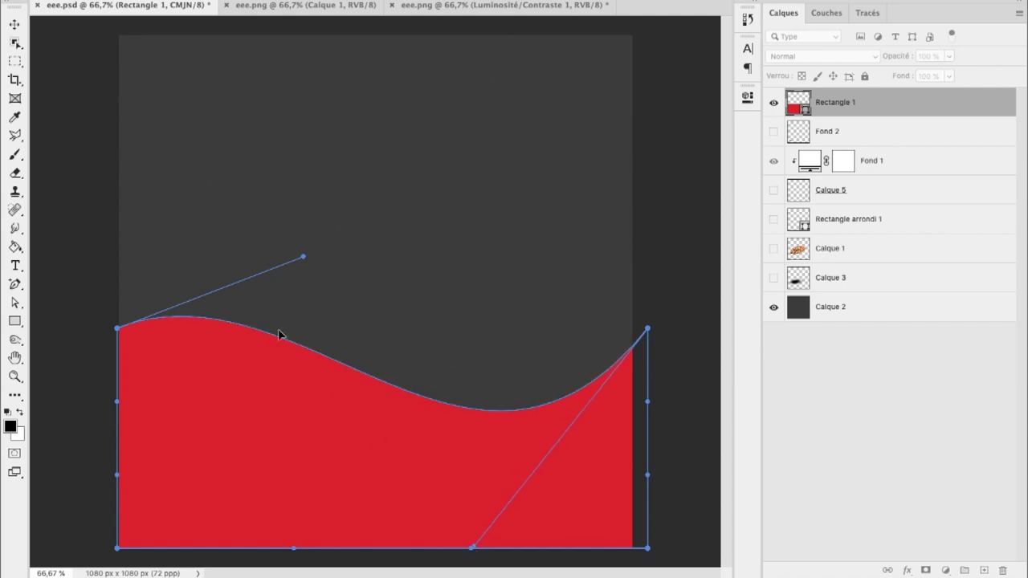
pyautogui.moveTo(305, 257)
pyautogui.mouseDown()
pyautogui.moveTo(324, 232)
pyautogui.moveTo(311, 231)
pyautogui.mouseUp()
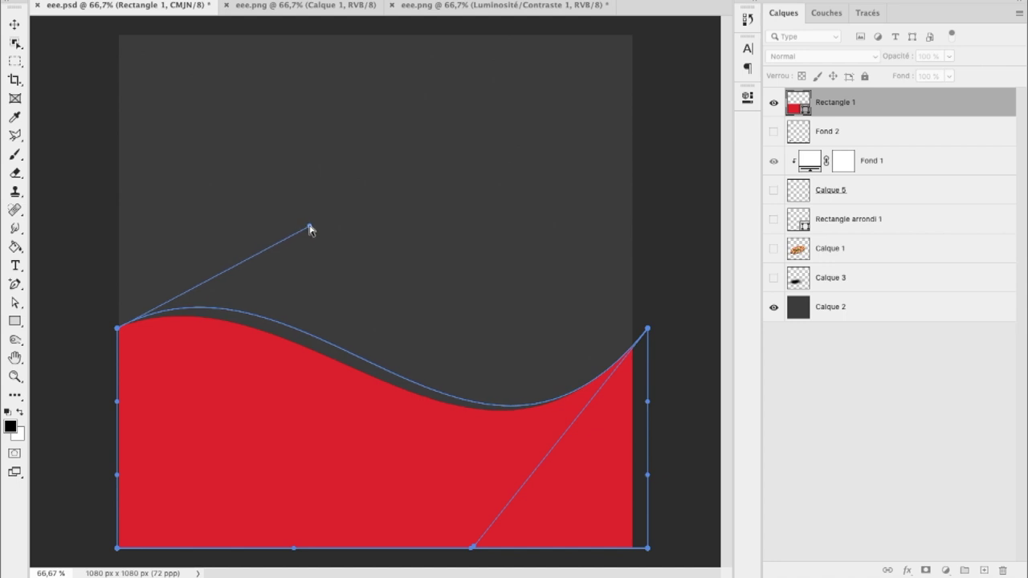
# Step: Commit the warp, convert the shape, and move Rectangle 1 just above Calque 2
pyautogui.click(15, 24)
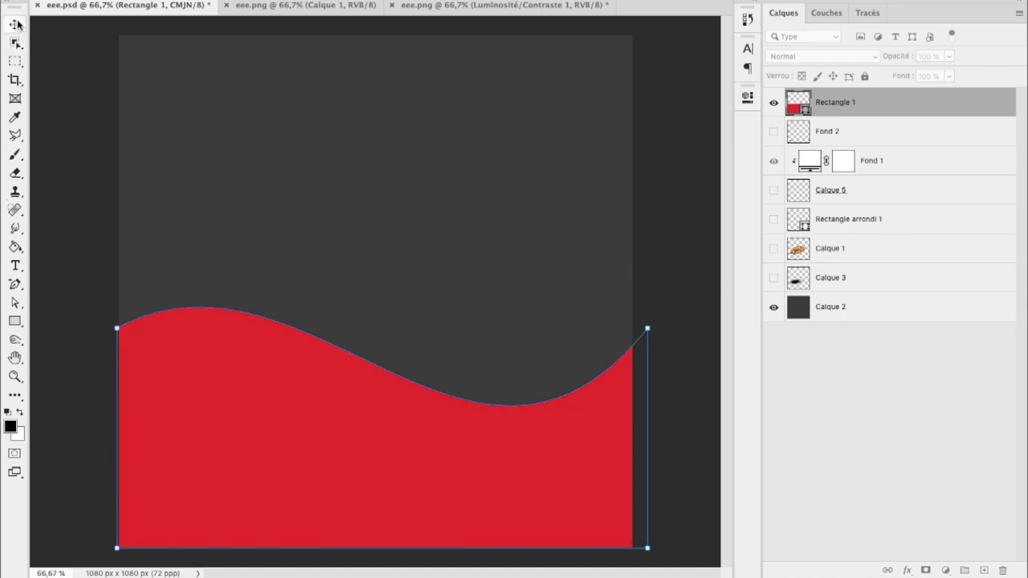
pyautogui.click(621, 184)
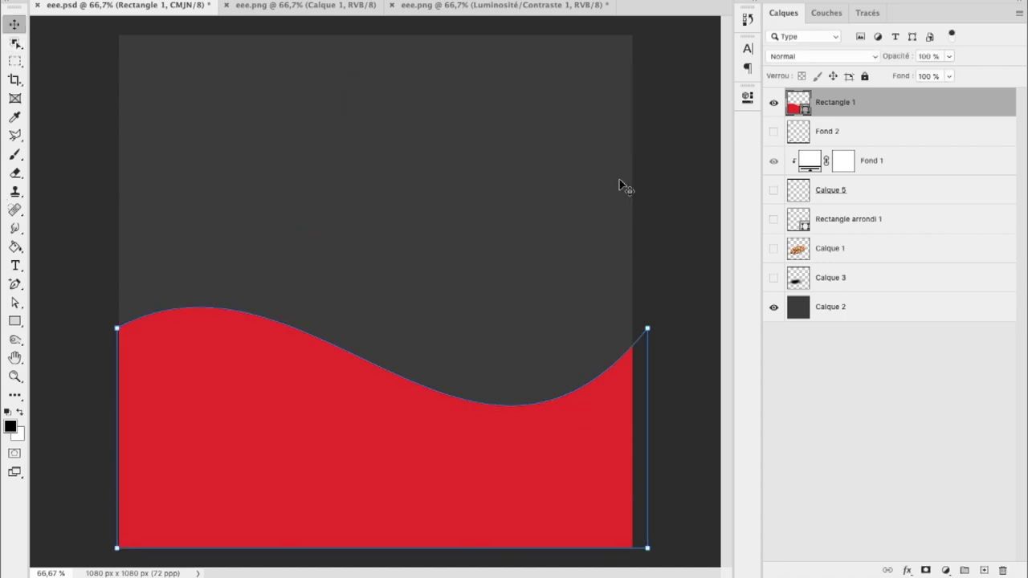
pyautogui.click(564, 296)
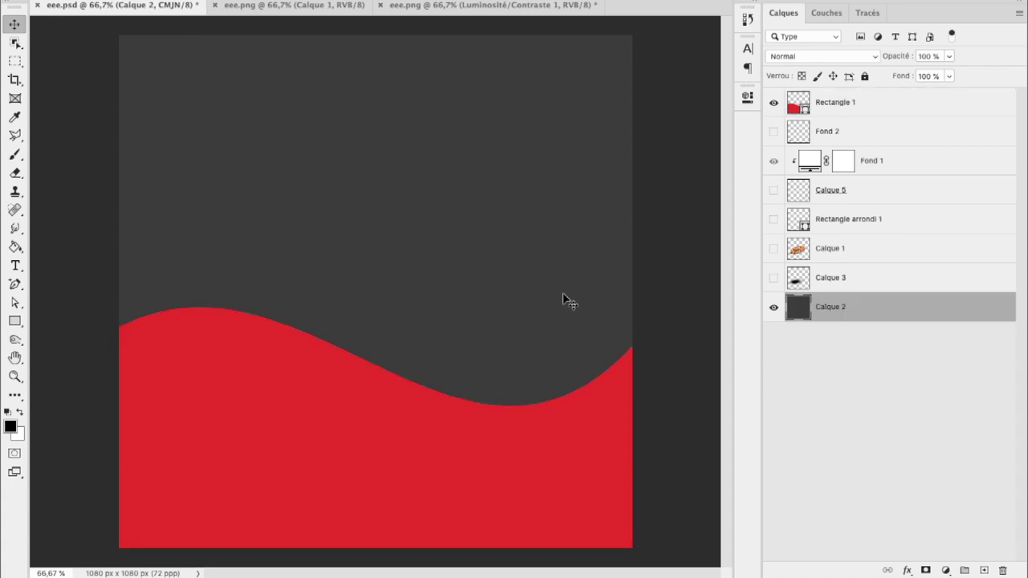
pyautogui.click(831, 108)
pyautogui.moveTo(832, 109); pyautogui.dragTo(826, 302)
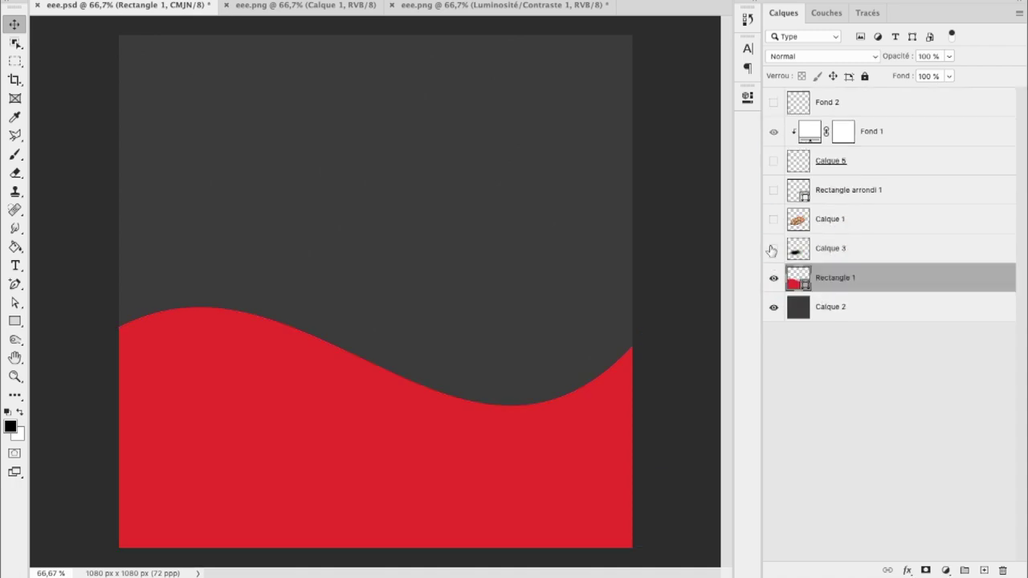
# Step: Show the shadow, pizza, white button, curved arrow and phone icon layers
pyautogui.click(774, 248)
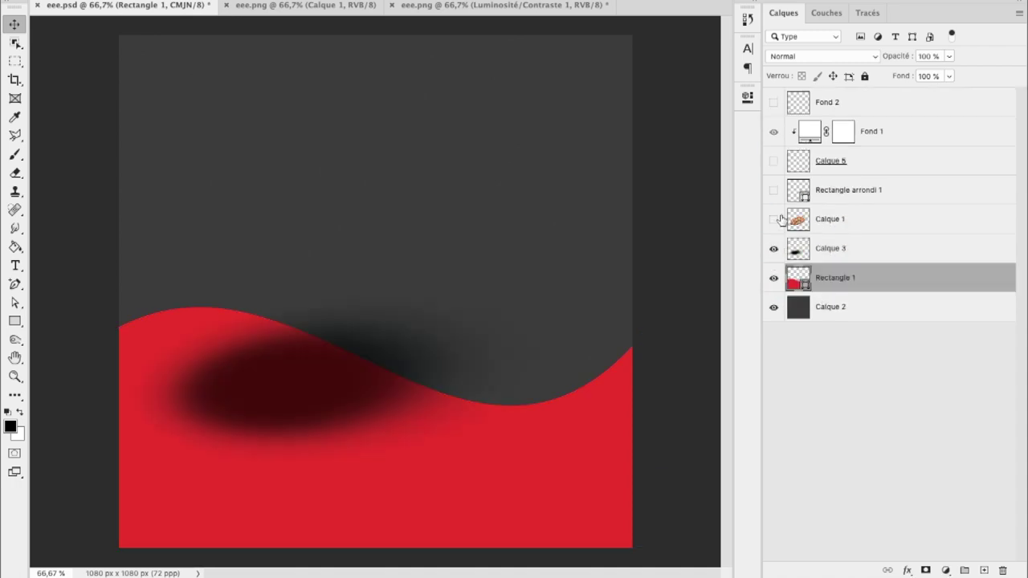
pyautogui.click(774, 219)
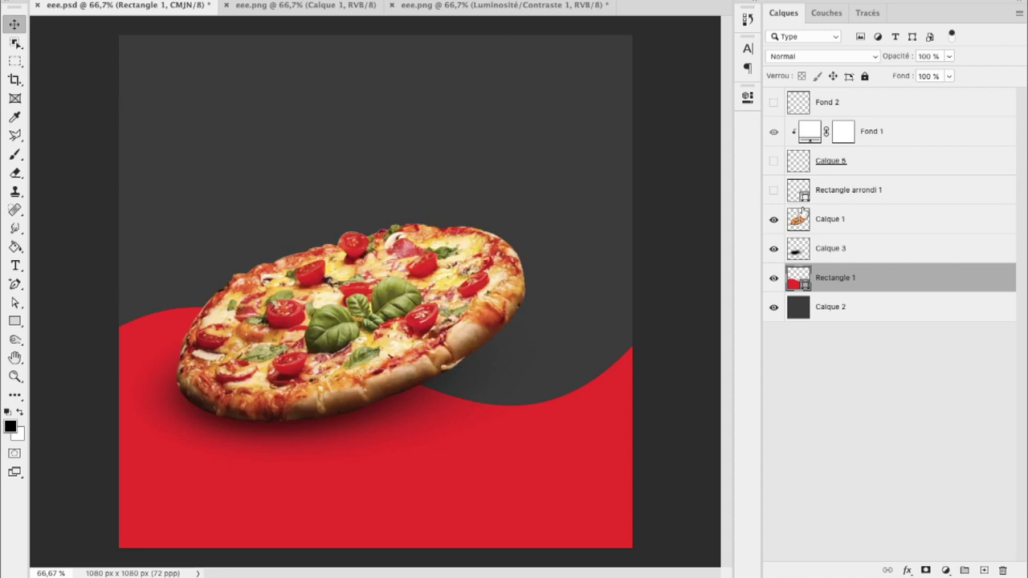
pyautogui.click(774, 191)
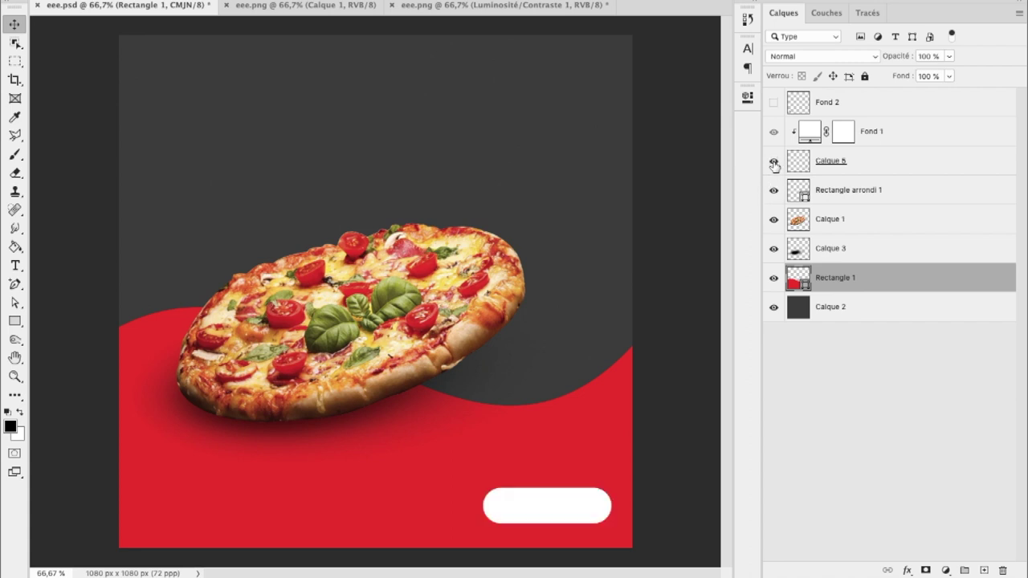
pyautogui.click(773, 162)
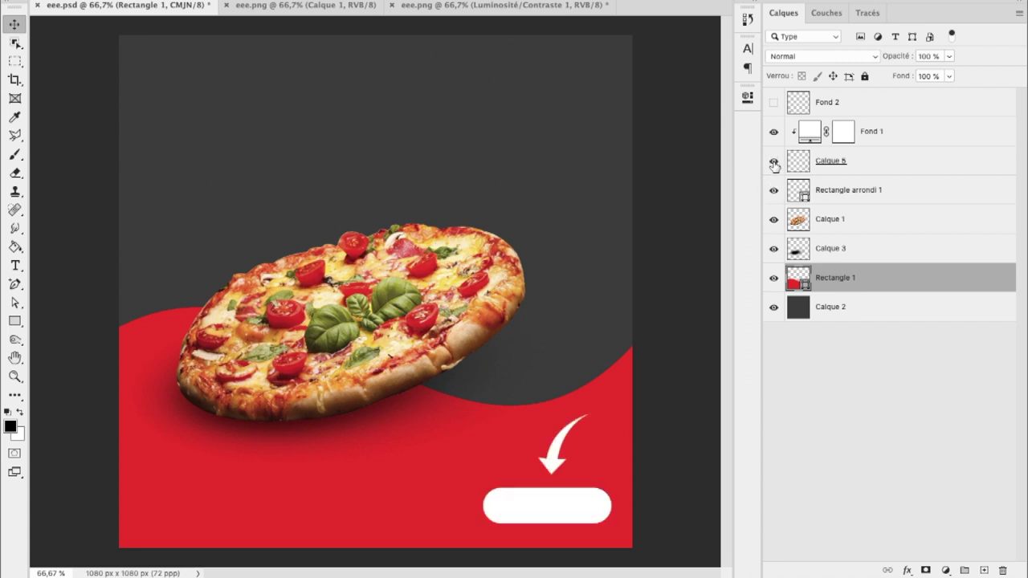
pyautogui.click(773, 102)
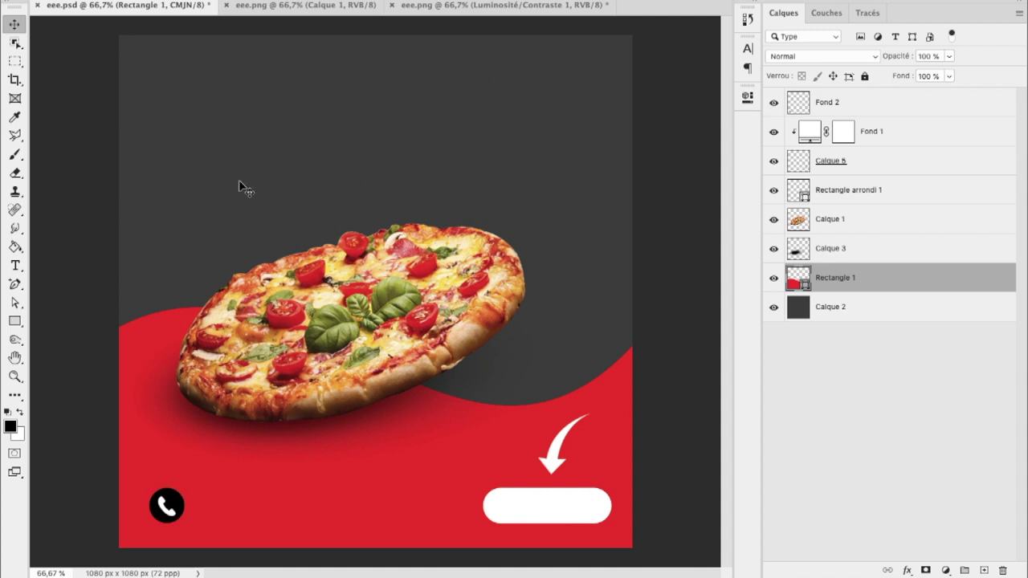
# Step: Add a text layer above the rounded button and set its colour to black
pyautogui.click(15, 265)
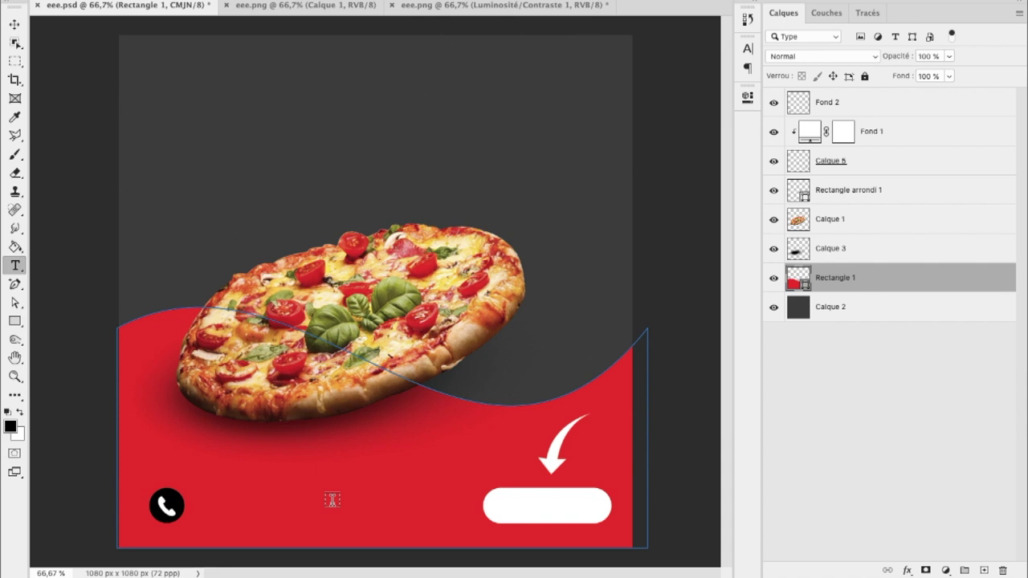
pyautogui.click(332, 501)
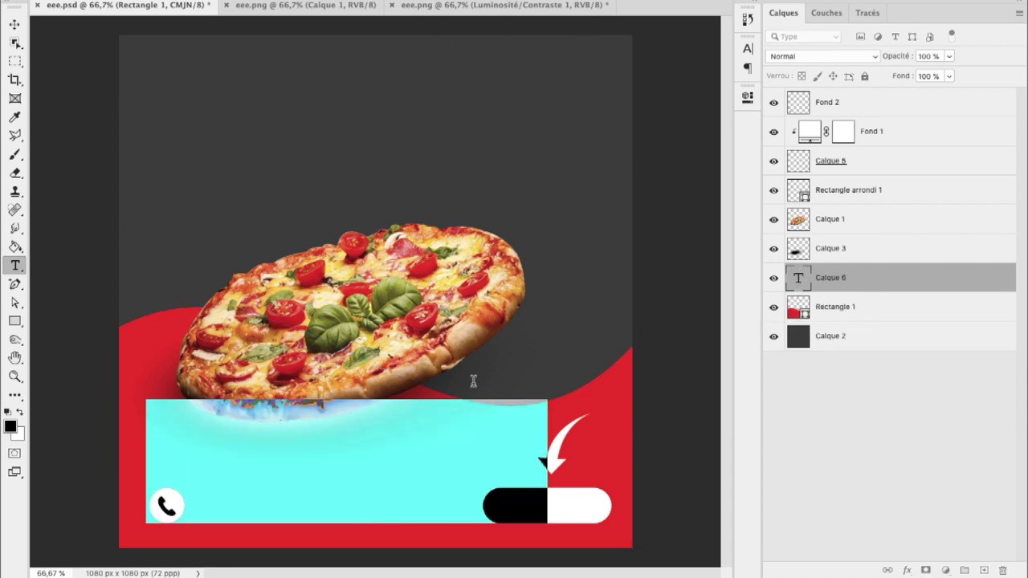
pyautogui.moveTo(838, 277); pyautogui.dragTo(840, 176)
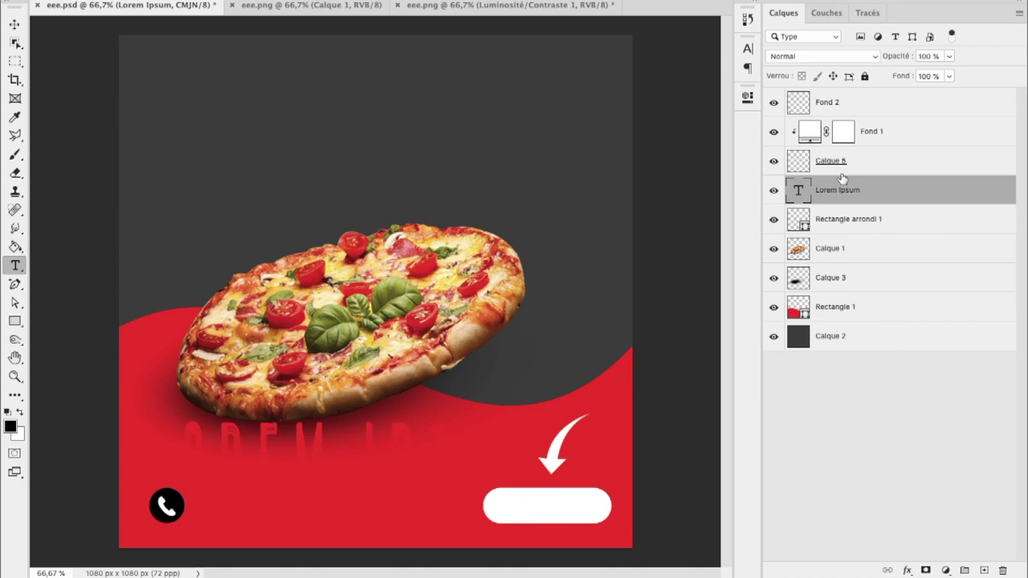
pyautogui.tripleClick(363, 446)
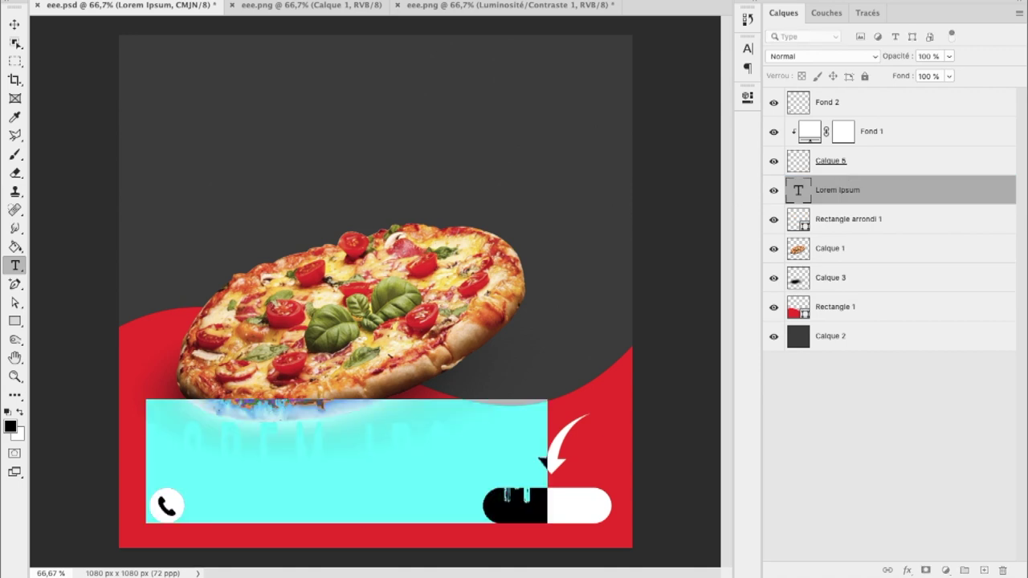
pyautogui.moveTo(616, 157); pyautogui.dragTo(550, 335)
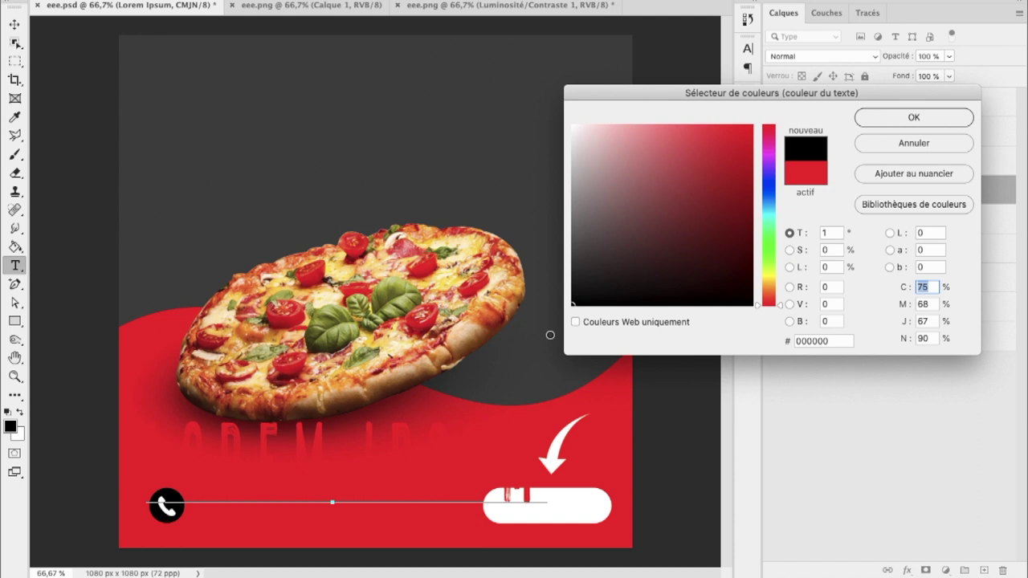
pyautogui.click(914, 119)
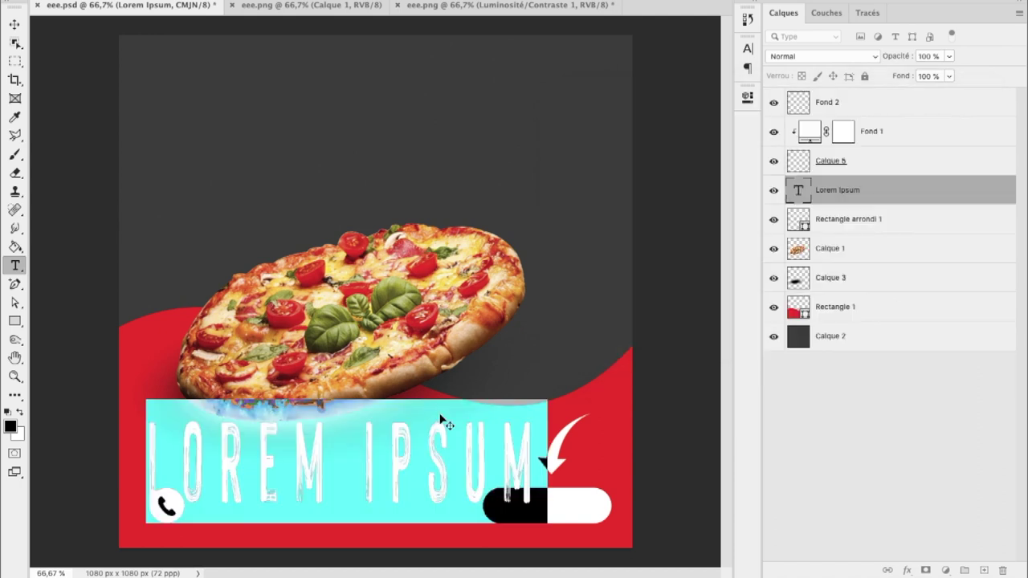
# Step: Type ORDER NOW, reduce its size and set the font to Arial Black
pyautogui.write('ORDER NOW')
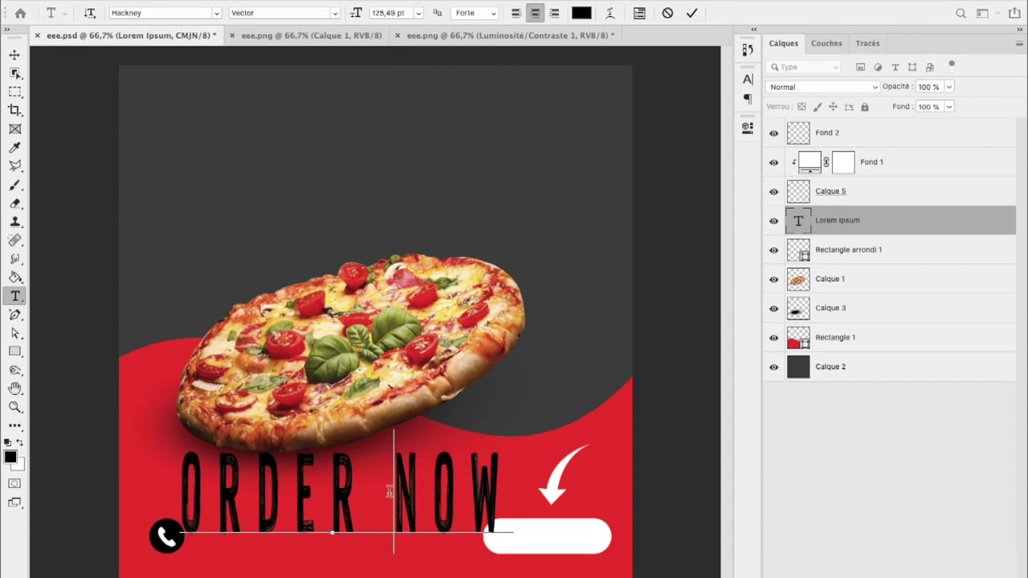
pyautogui.tripleClick(390, 491)
pyautogui.moveTo(360, 14); pyautogui.dragTo(294, 13)
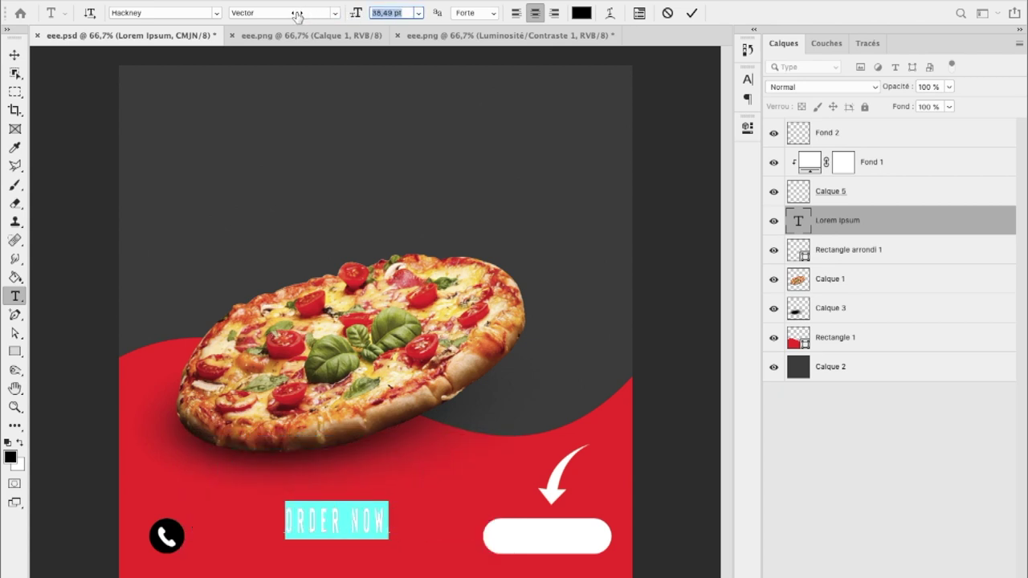
pyautogui.click(220, 14)
pyautogui.click(261, 73)
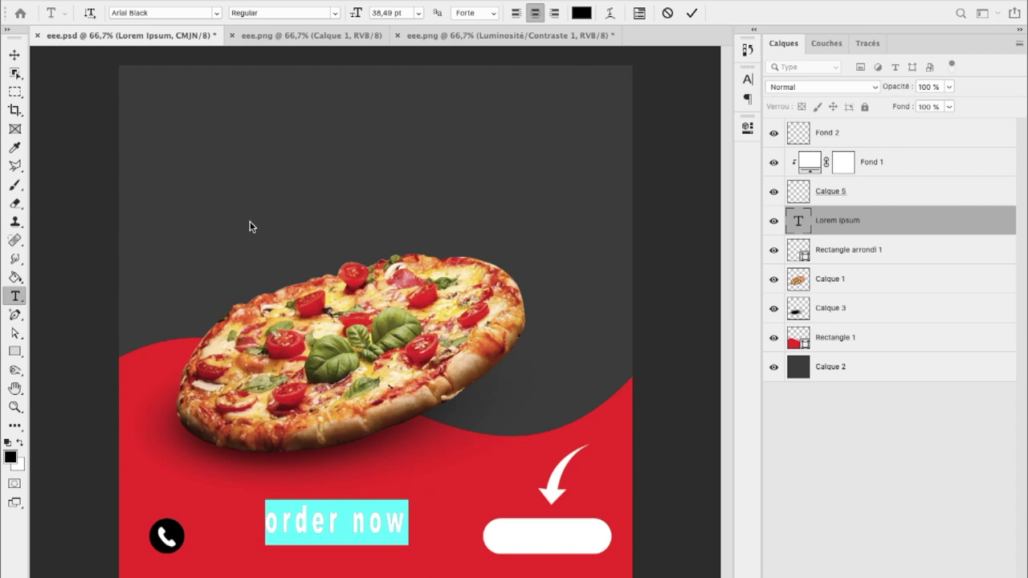
# Step: Retype the button text as 'order NOW' and shrink it to 20,49 pt
pyautogui.click(14, 55)
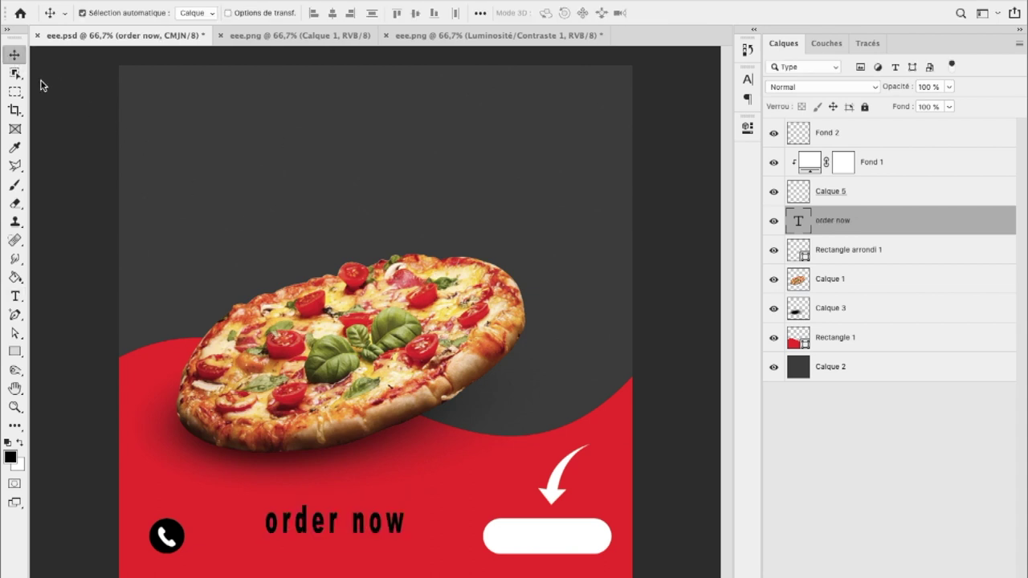
pyautogui.doubleClick(328, 523)
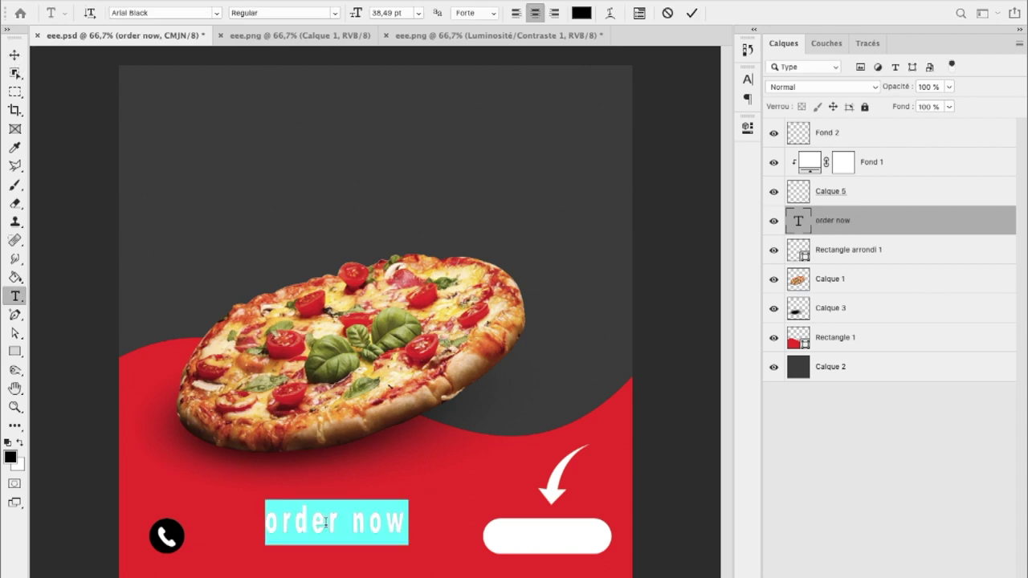
pyautogui.press('BackSpace')
pyautogui.write('order NOW')
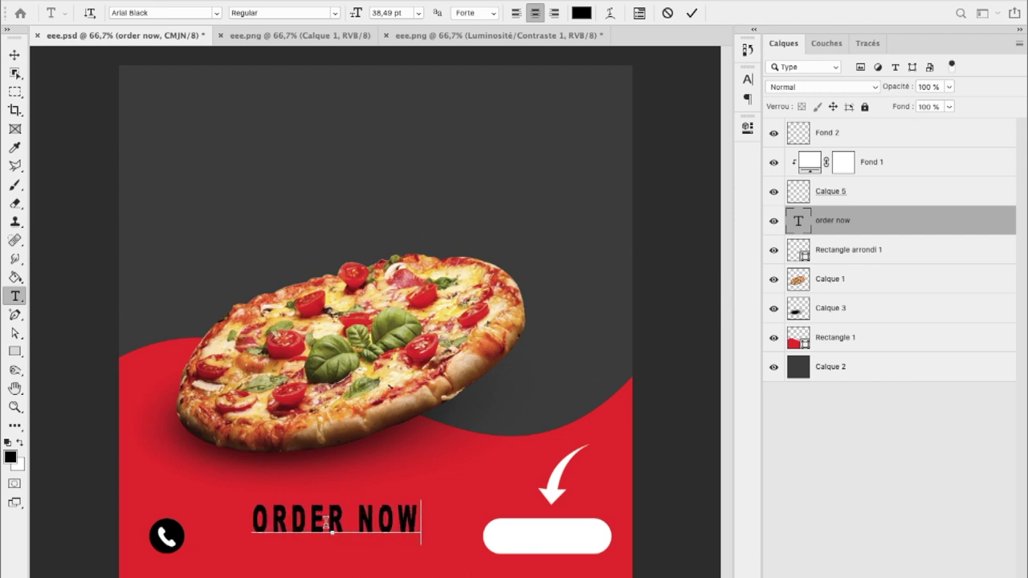
pyautogui.tripleClick(327, 523)
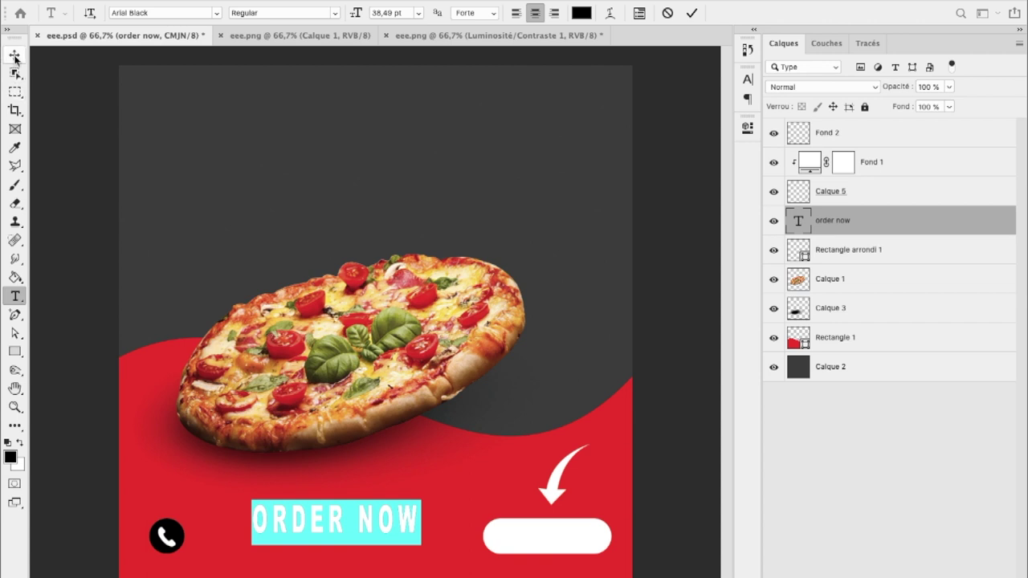
pyautogui.moveTo(359, 16); pyautogui.dragTo(349, 16)
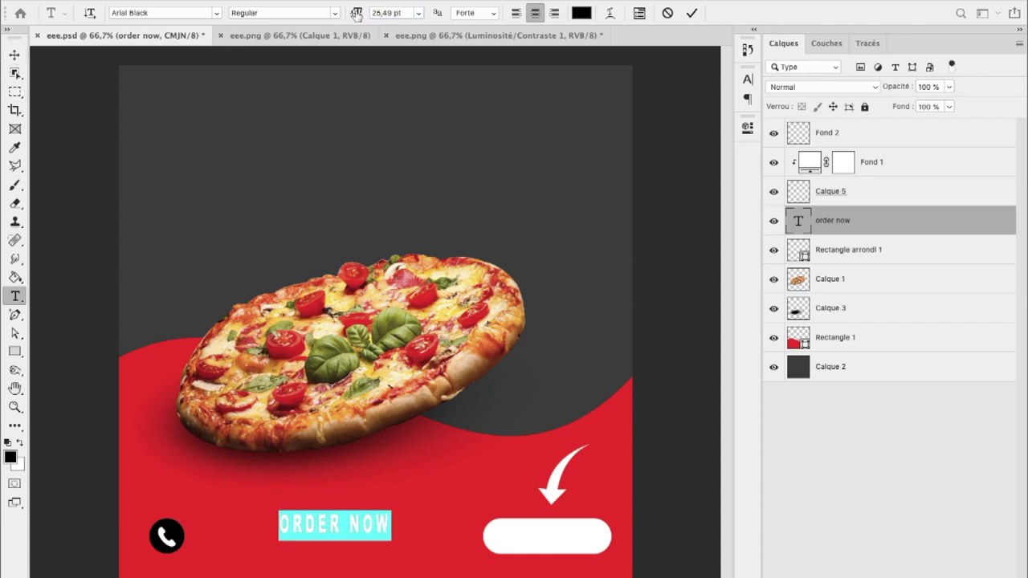
pyautogui.moveTo(348, 16); pyautogui.dragTo(351, 16)
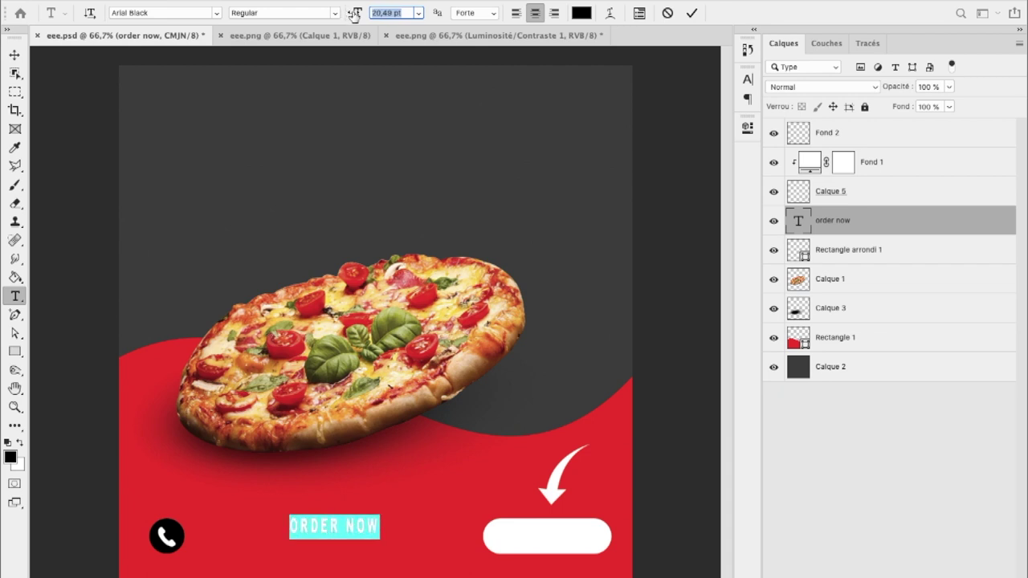
# Step: Move the ORDER NOW text into the centre of the white rounded button
pyautogui.click(14, 53)
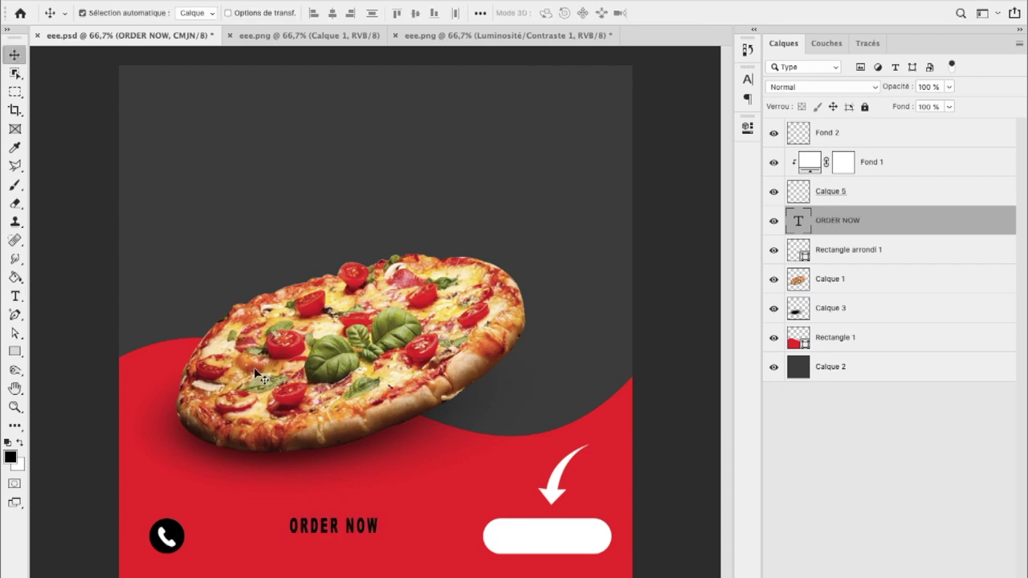
pyautogui.moveTo(342, 525); pyautogui.dragTo(555, 539)
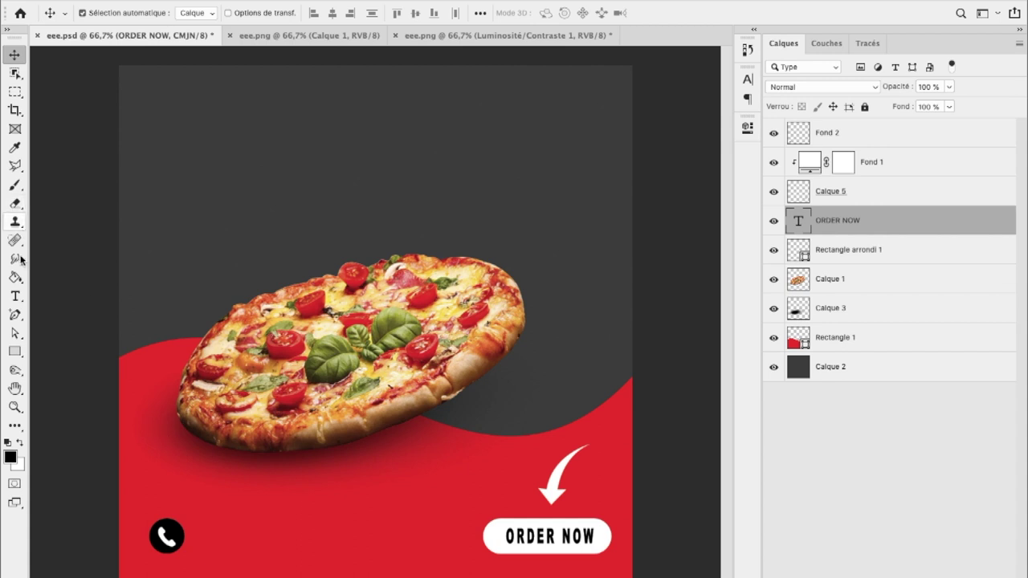
pyautogui.click(15, 296)
# Step: Type 'Call Us Delivery Free' near the top and colour it white
pyautogui.click(251, 139)
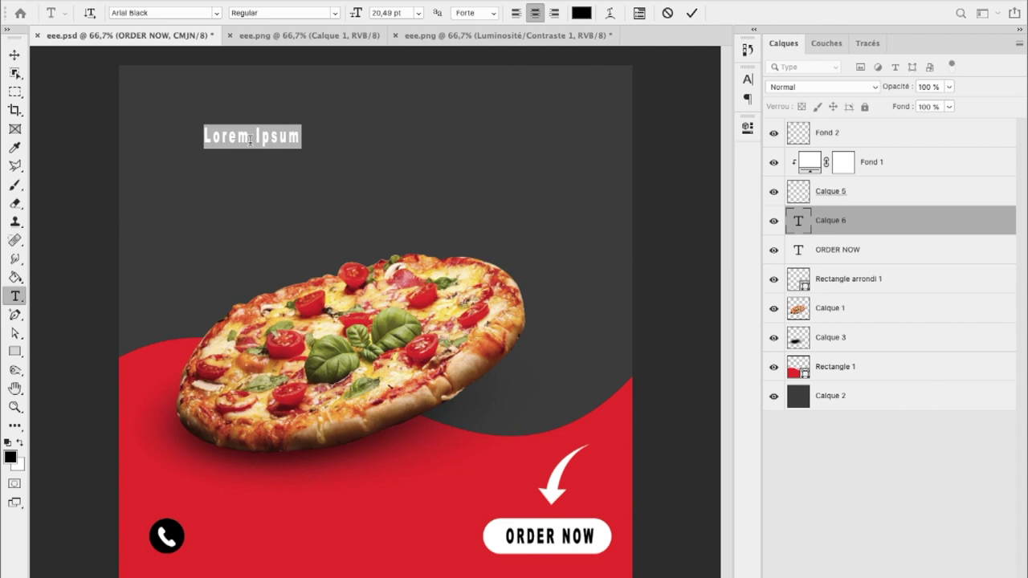
pyautogui.write('Call Ys')
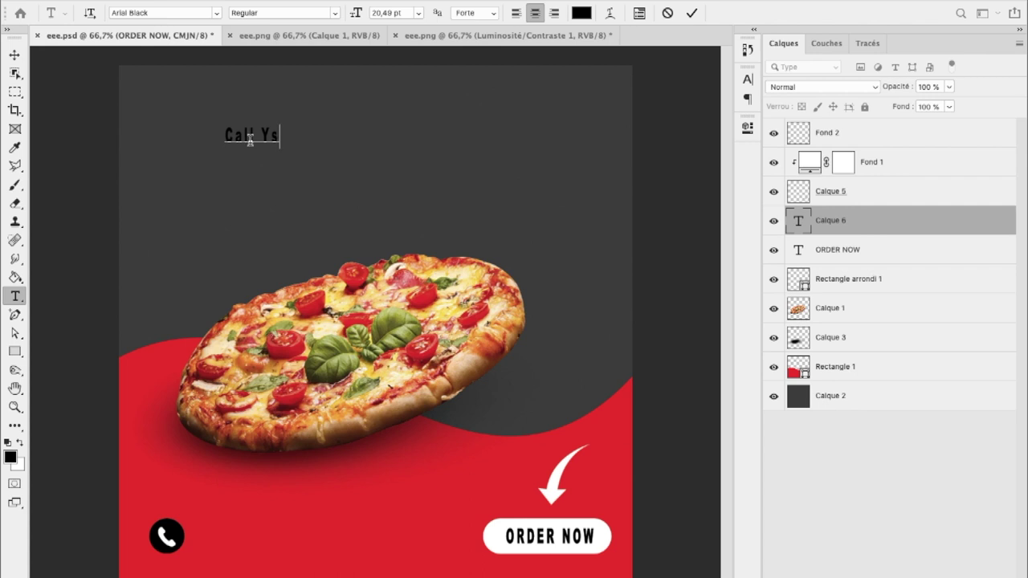
pyautogui.press('BackSpace')
pyautogui.write('U')
pyautogui.write('s ')
pyautogui.write('Delivery ')
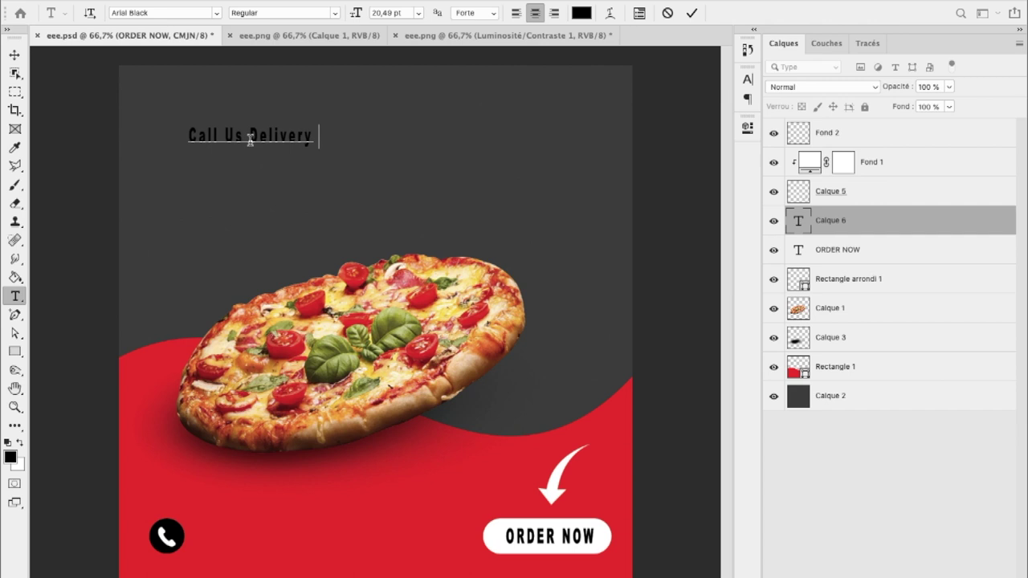
pyautogui.write('Free')
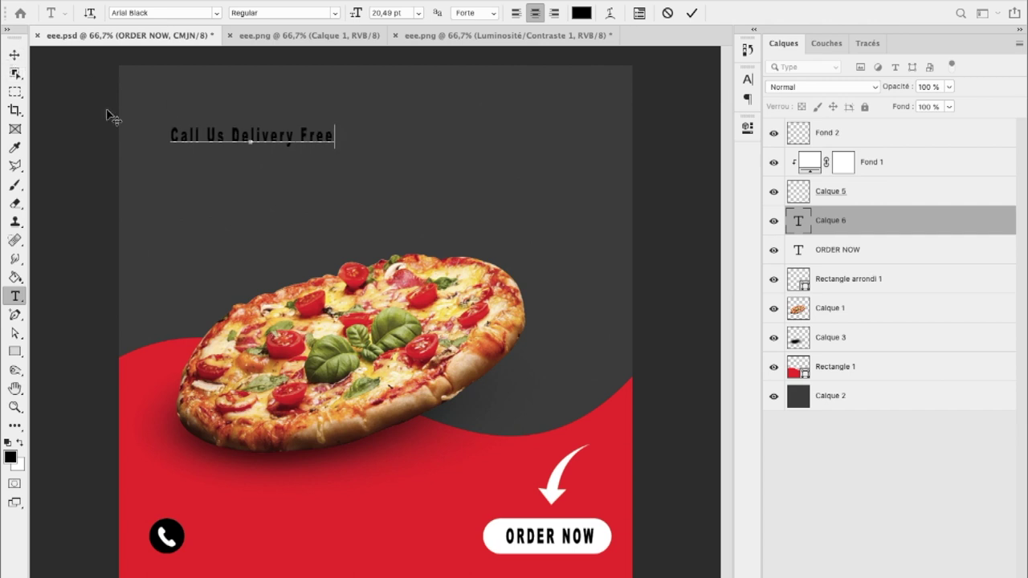
pyautogui.tripleClick(215, 132)
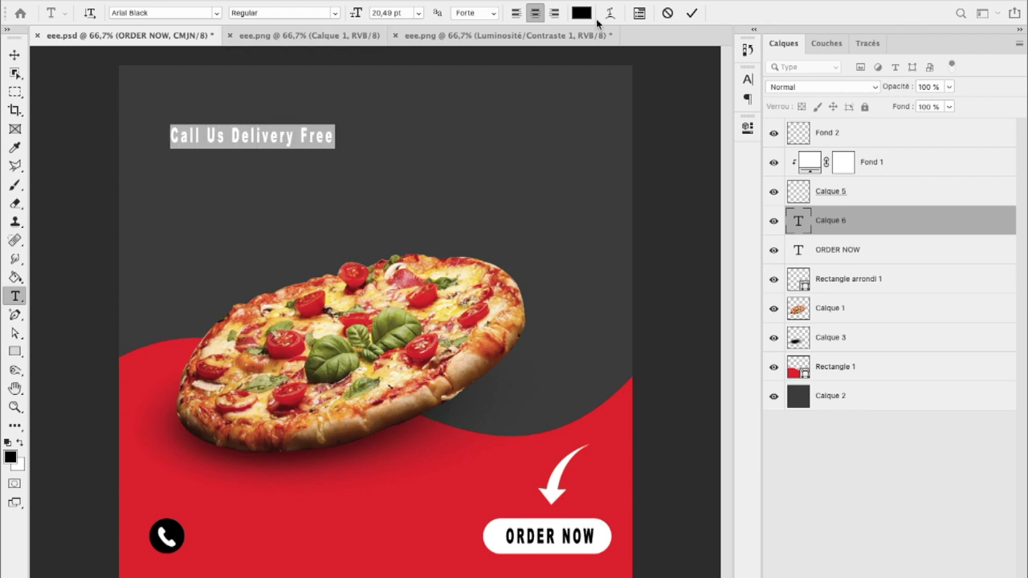
pyautogui.click(581, 13)
pyautogui.moveTo(610, 208); pyautogui.dragTo(546, 122)
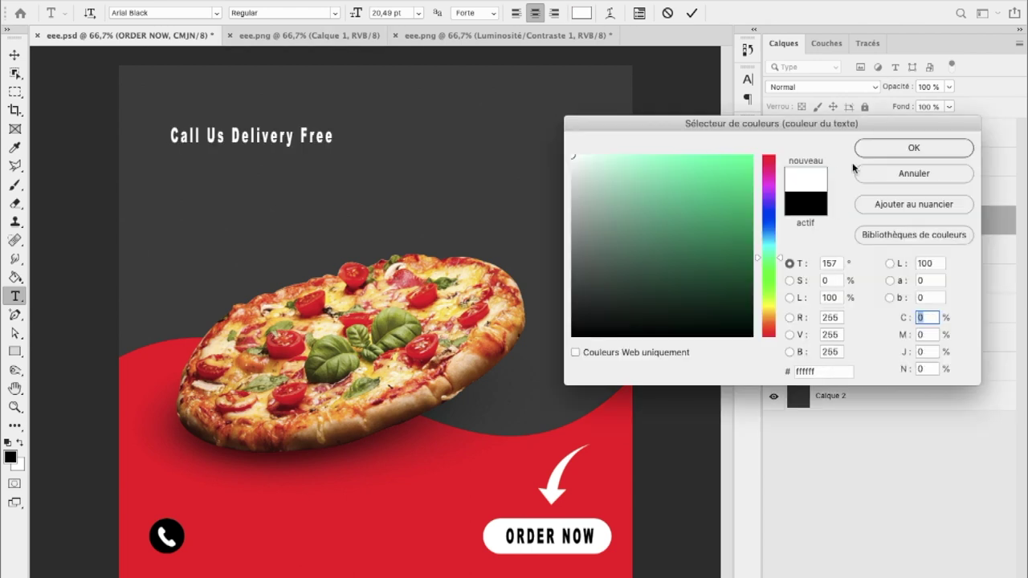
pyautogui.click(882, 149)
# Step: Add a phone number line beneath the 'Call Us Delivery Free' text
pyautogui.click(327, 133)
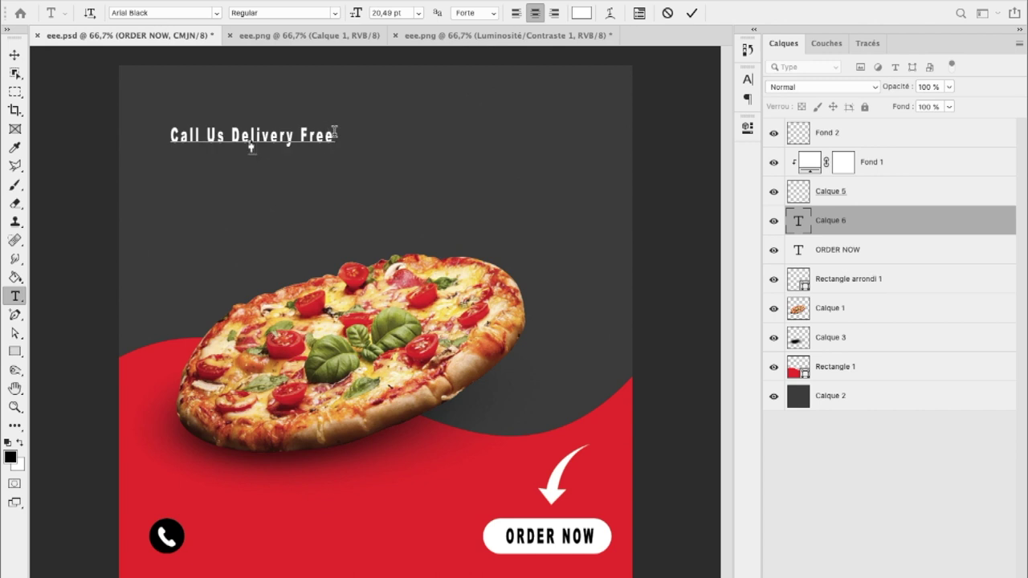
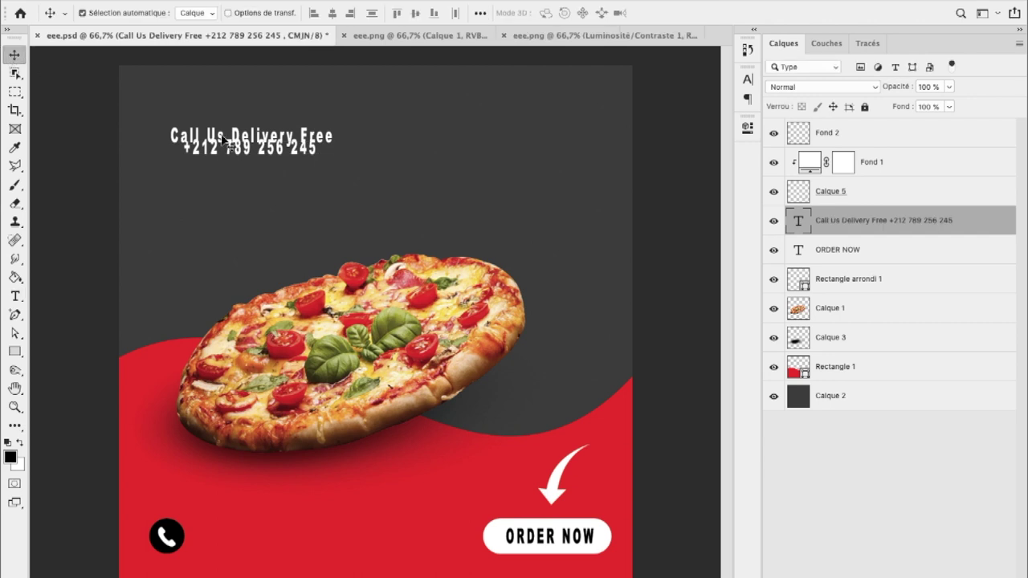
pyautogui.hotkey('ctrl', 'a')
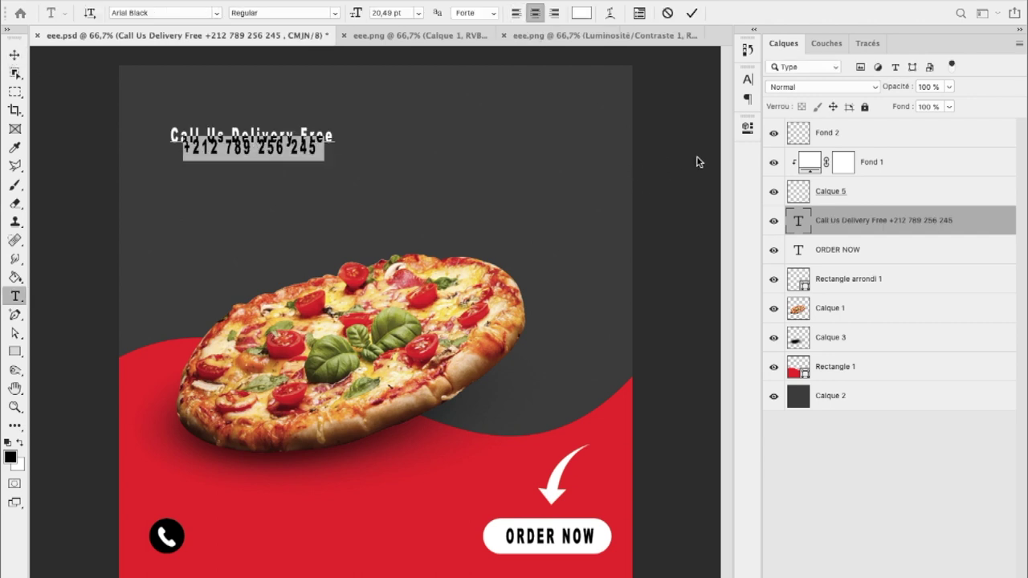
# Step: Set the contact text leading to 53,01 pt and the phone line tracking to 260
pyautogui.click(746, 130)
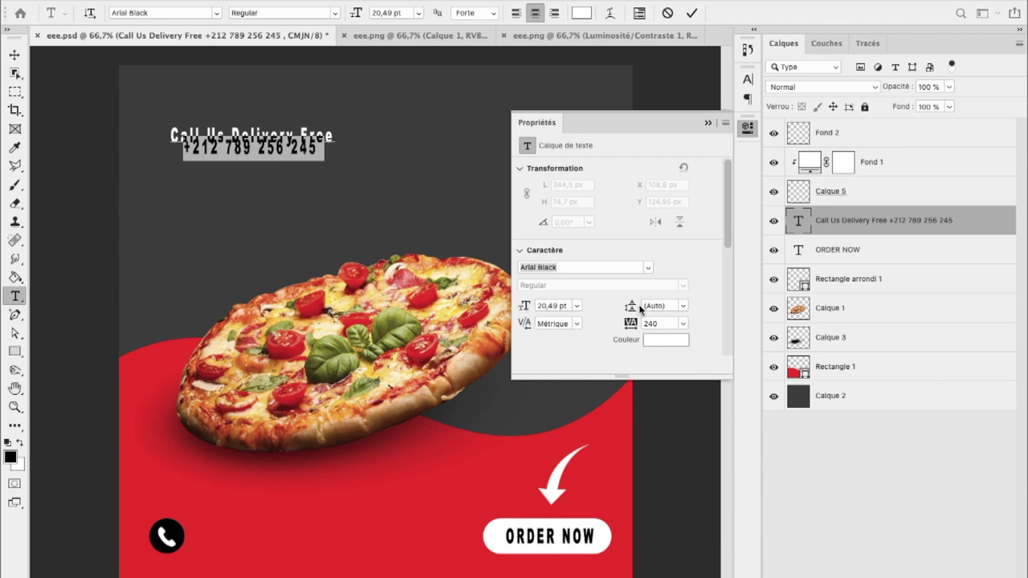
pyautogui.moveTo(633, 306); pyautogui.dragTo(641, 308)
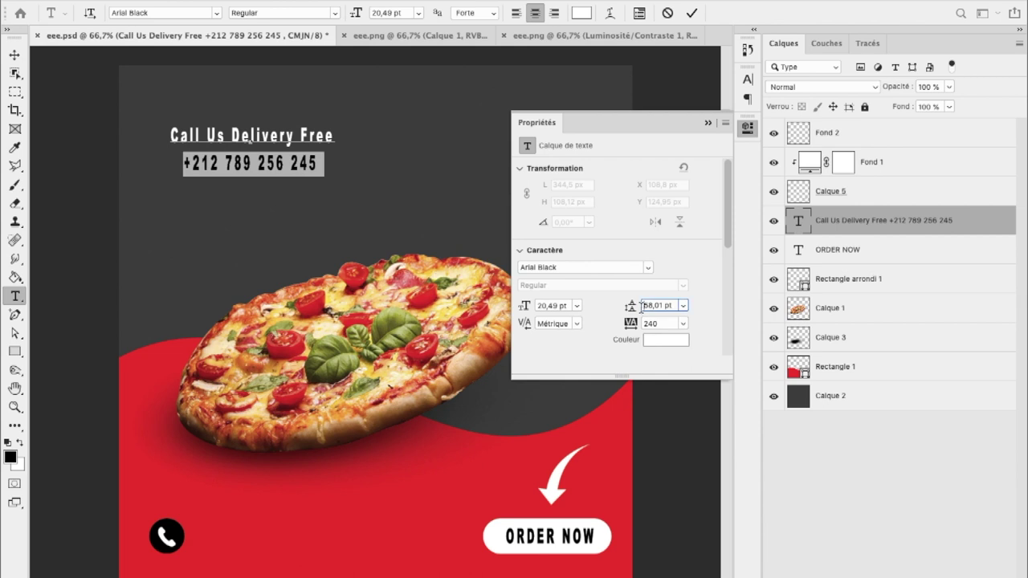
pyautogui.click(631, 308)
pyautogui.moveTo(632, 307); pyautogui.dragTo(632, 330)
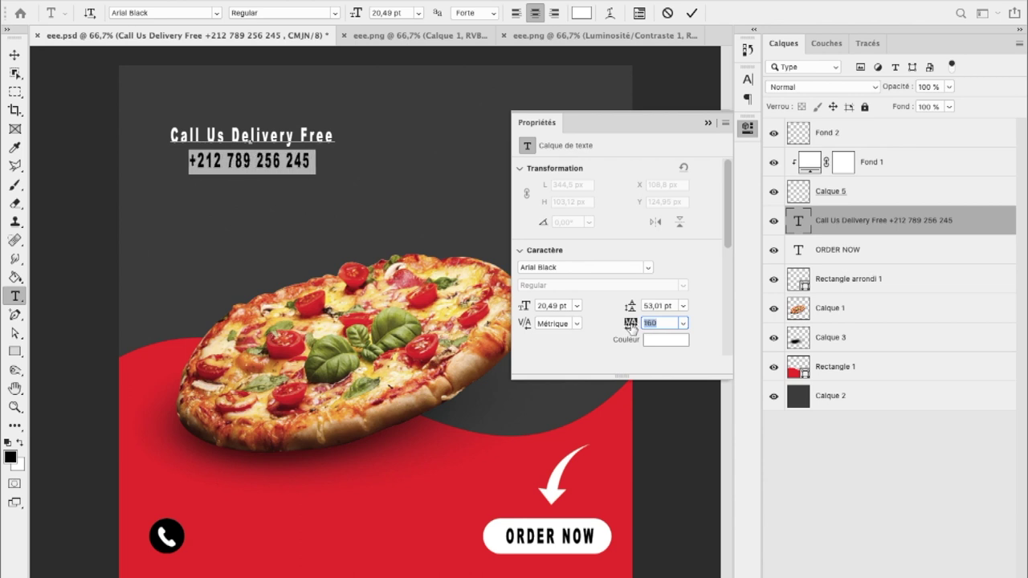
pyautogui.moveTo(634, 326); pyautogui.dragTo(636, 326)
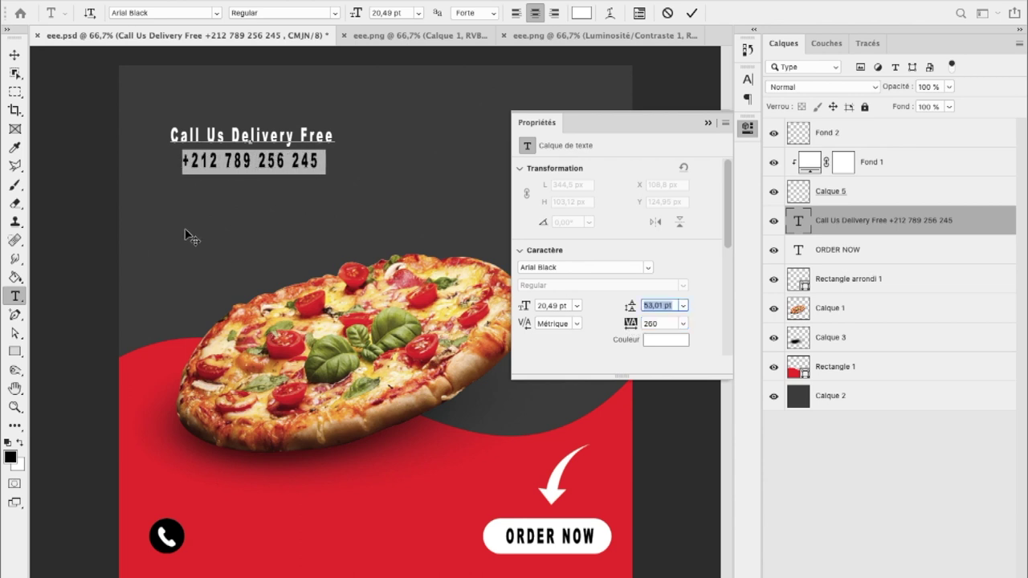
# Step: Try left then centre alignment for the phone line and select all the contact text
pyautogui.click(516, 13)
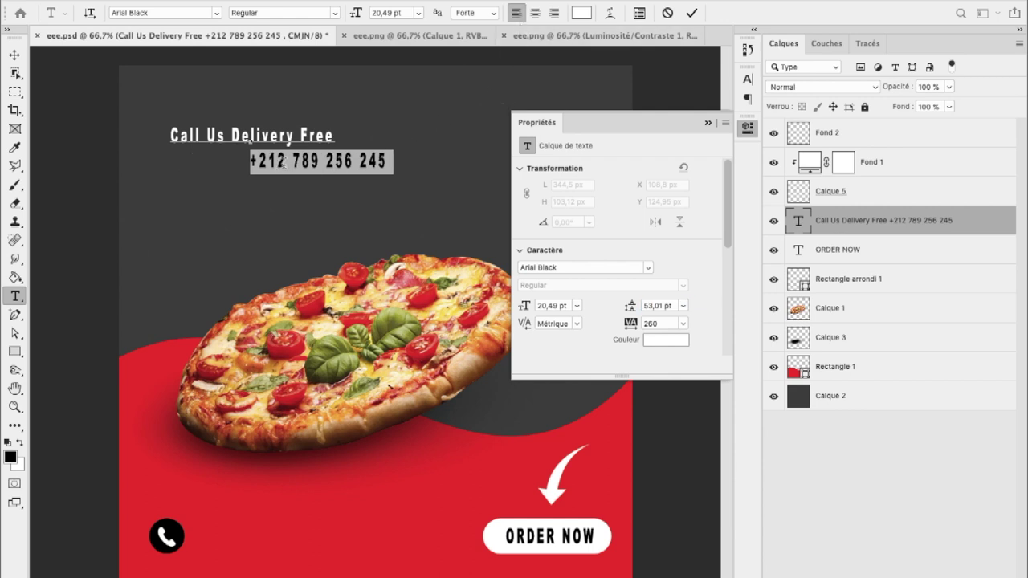
pyautogui.click(535, 14)
pyautogui.click(233, 158)
pyautogui.tripleClick(233, 158)
pyautogui.hotkey('ctrl', 'a')
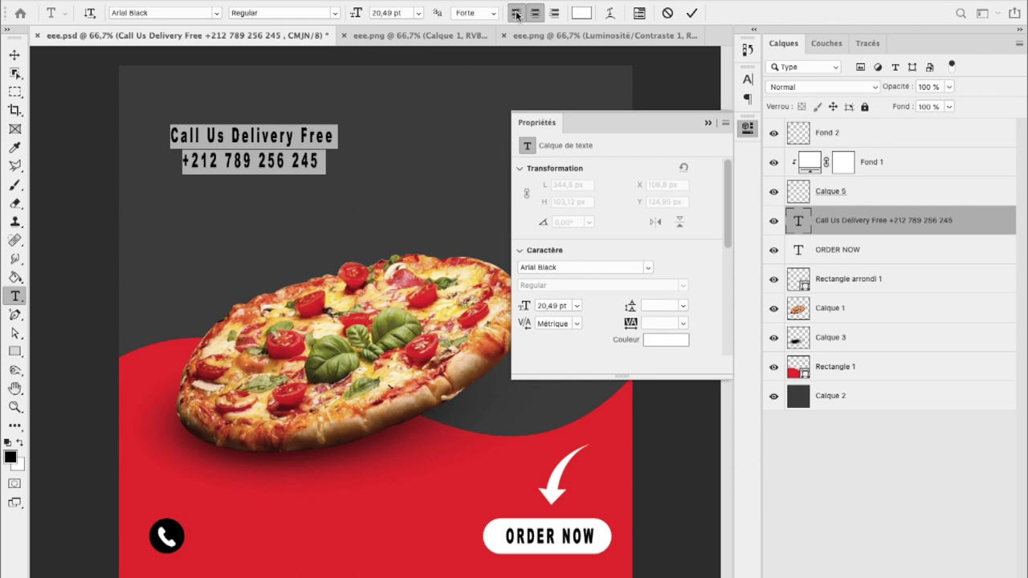
# Step: Left-align both contact lines and shift the block further left
pyautogui.click(516, 13)
pyautogui.click(14, 55)
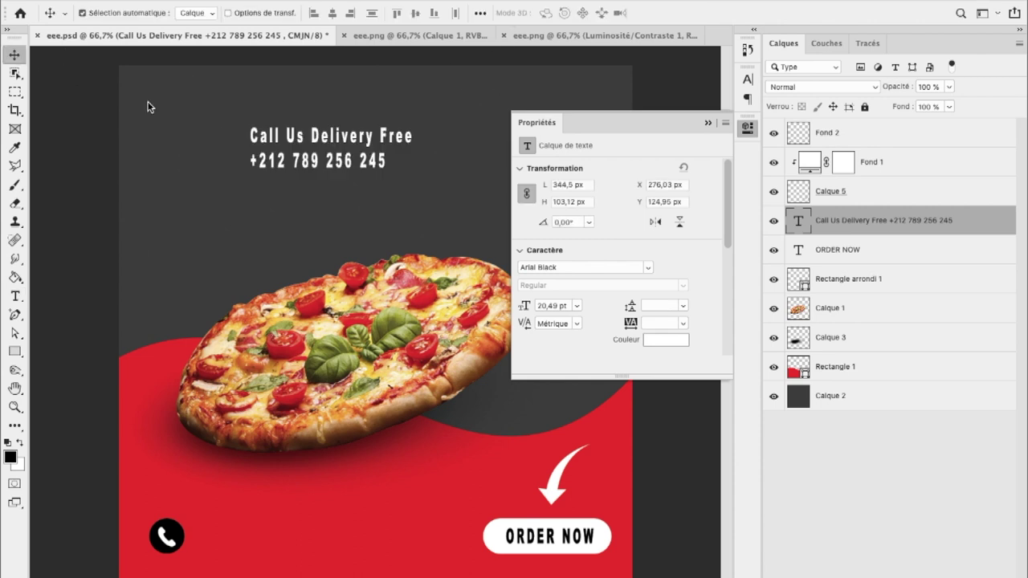
pyautogui.moveTo(297, 160); pyautogui.dragTo(213, 155)
# Step: Raise the phone line tracking to 480 and move the block beside the phone icon
pyautogui.doubleClick(214, 155)
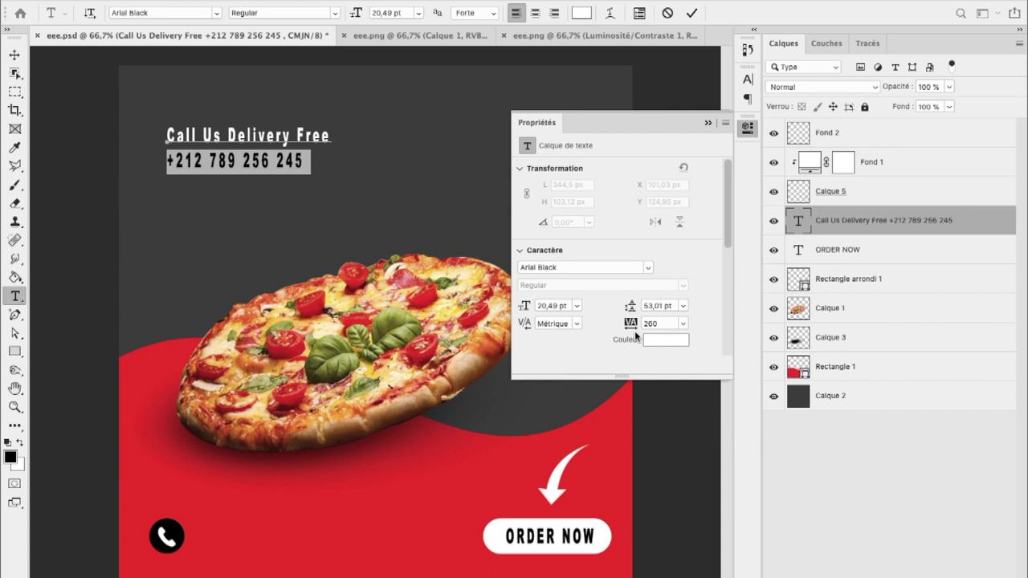
pyautogui.moveTo(633, 325); pyautogui.dragTo(643, 325)
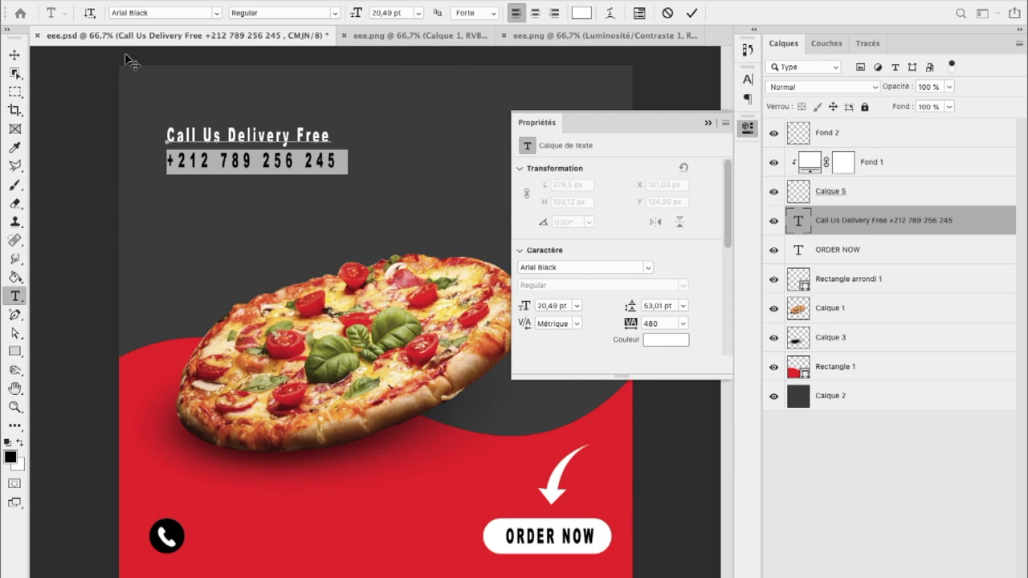
pyautogui.click(14, 54)
pyautogui.moveTo(241, 179)
pyautogui.mouseDown()
pyautogui.moveTo(277, 466)
pyautogui.moveTo(270, 553)
pyautogui.mouseUp()
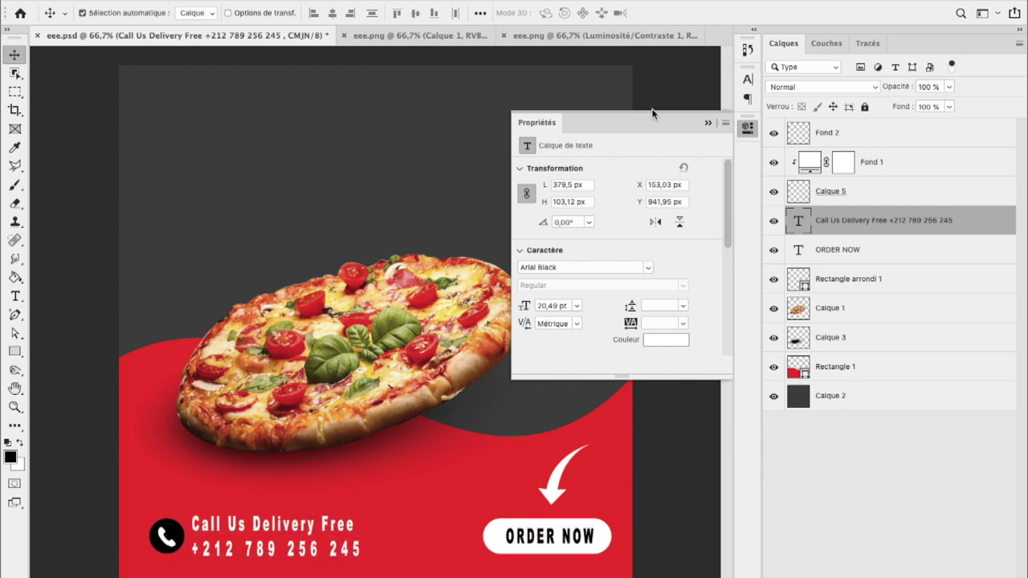
# Step: Show rulers and place a horizontal guide at the top of the contact text
pyautogui.click(709, 123)
pyautogui.click(460, 8)
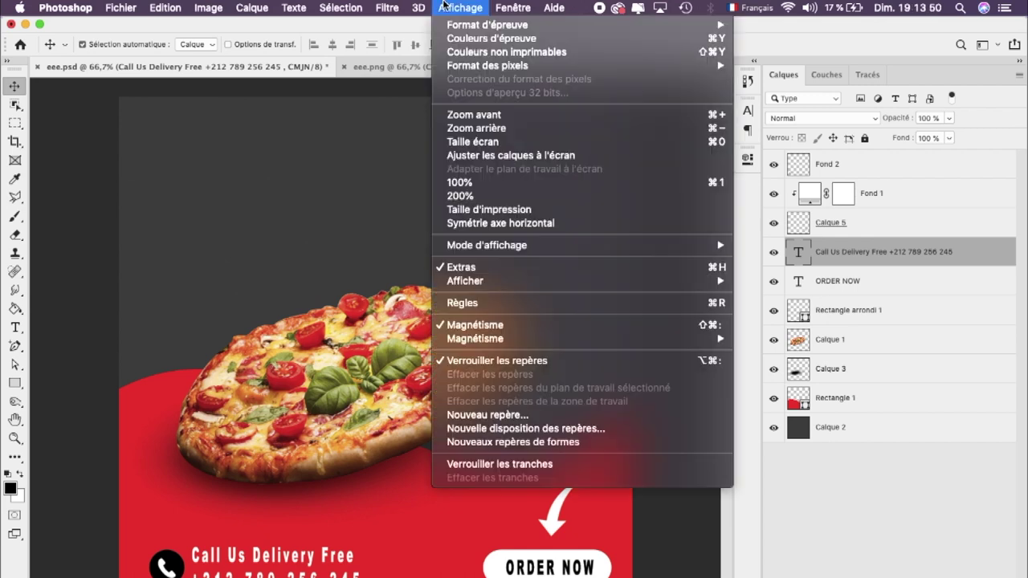
pyautogui.click(438, 302)
pyautogui.moveTo(345, 53)
pyautogui.mouseDown()
pyautogui.moveTo(360, 538)
pyautogui.moveTo(359, 527)
pyautogui.mouseUp()
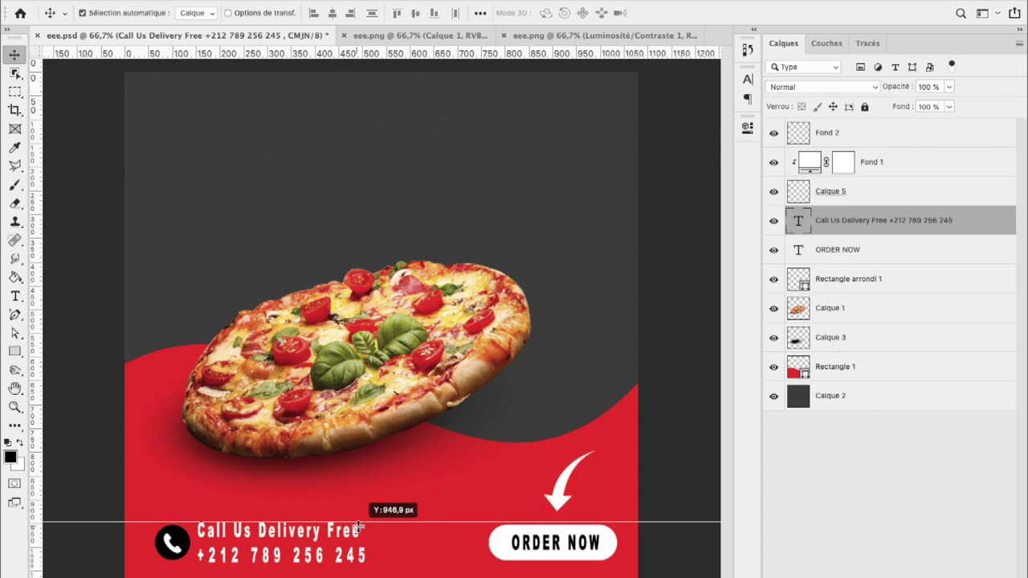
pyautogui.moveTo(358, 527); pyautogui.dragTo(359, 527)
# Step: Zoom in and nudge the contact text, undoing an accidental shift of the red wave
pyautogui.hotkey('ctrl', '+')
pyautogui.hotkey('ctrl', '+')
pyautogui.scroll(-3, 451, 515)
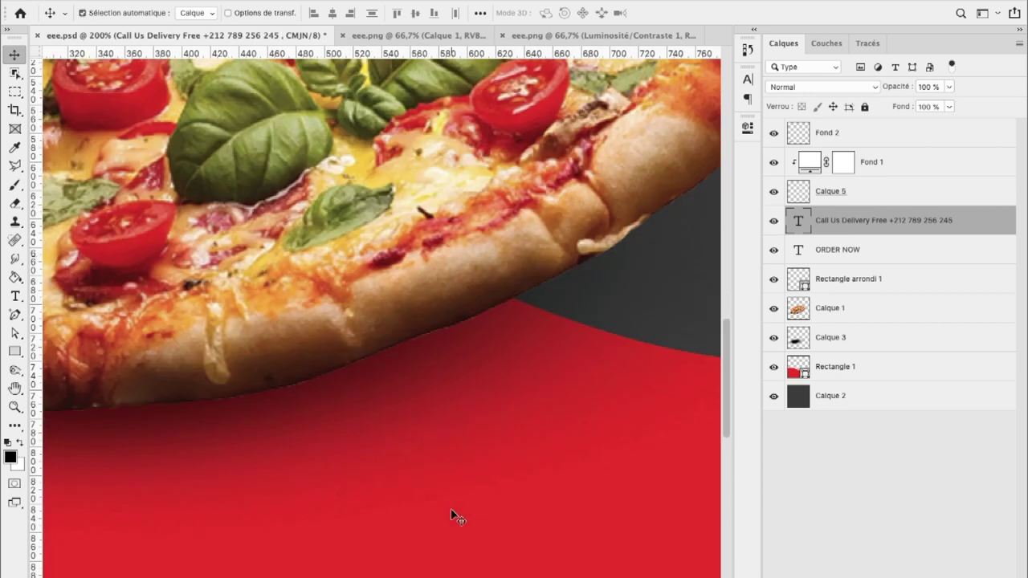
pyautogui.scroll(-3, 451, 514)
pyautogui.hscroll(2, 450, 514)
pyautogui.scroll(-1, 451, 515)
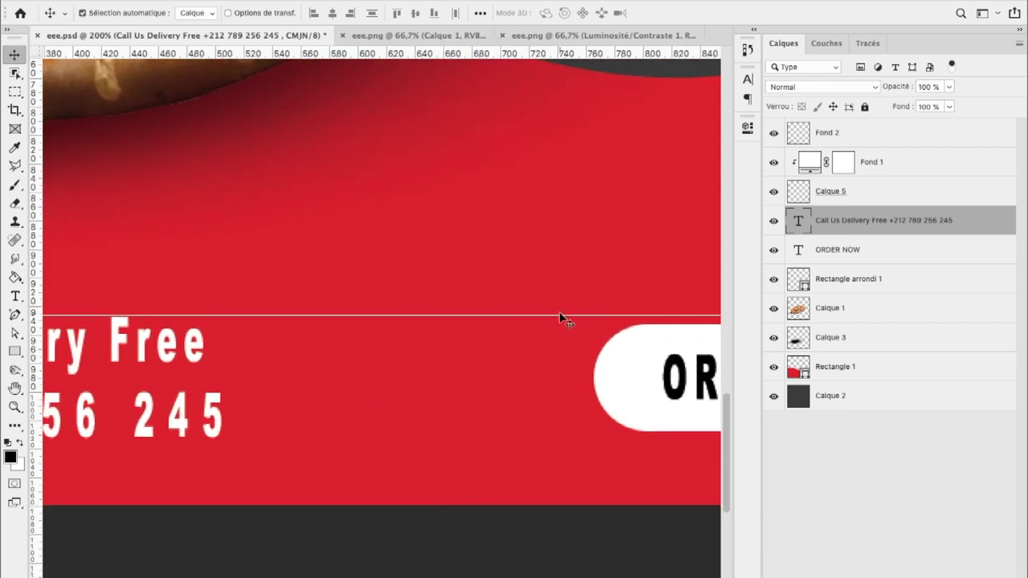
pyautogui.press('Down')
pyautogui.press('Down')
pyautogui.press('Down')
pyautogui.press('Down')
pyautogui.press('Down')
pyautogui.moveTo(242, 318); pyautogui.dragTo(243, 321)
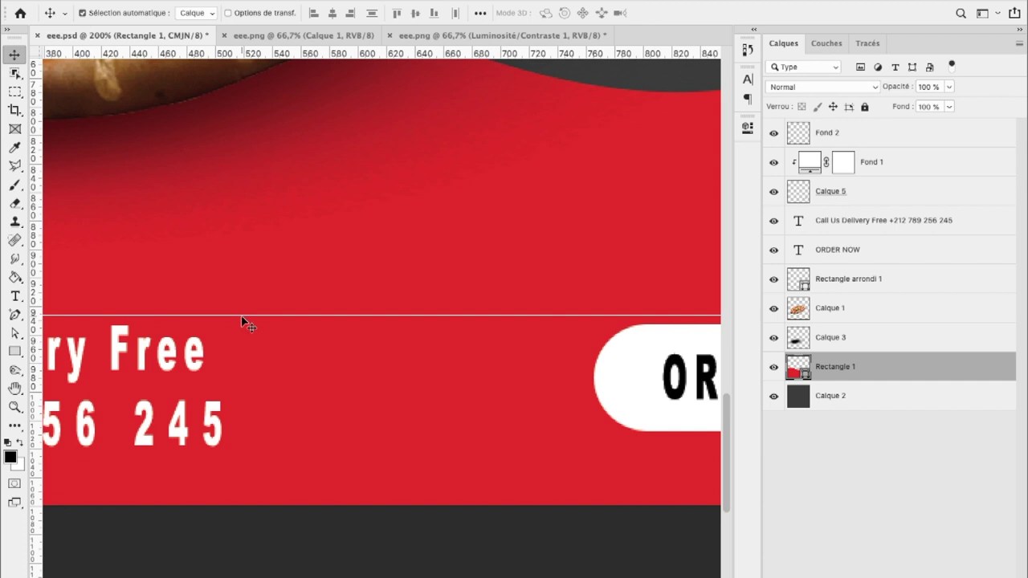
pyautogui.moveTo(242, 320); pyautogui.dragTo(242, 321)
pyautogui.hotkey('ctrl', 'z')
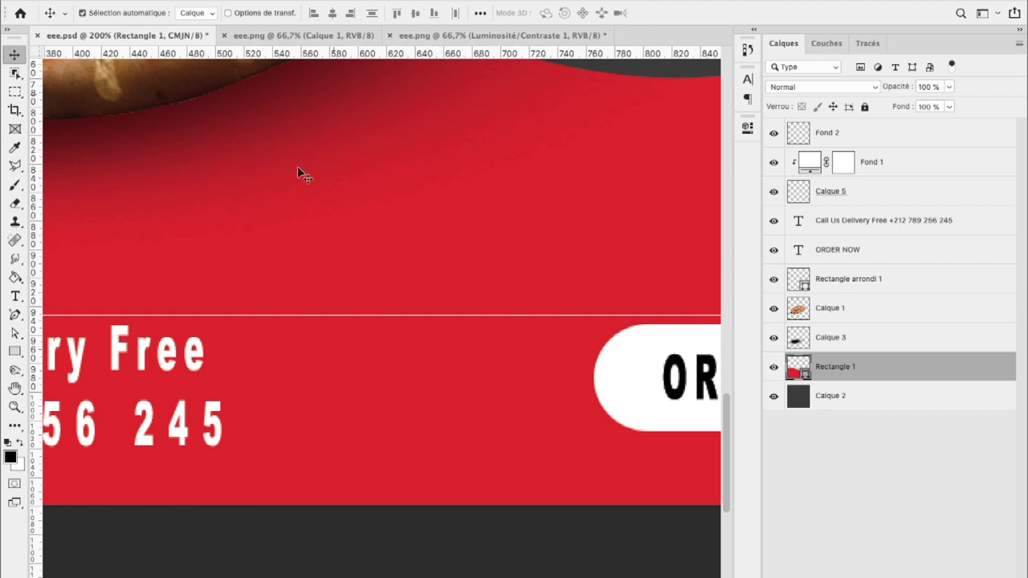
pyautogui.moveTo(193, 374); pyautogui.dragTo(190, 365)
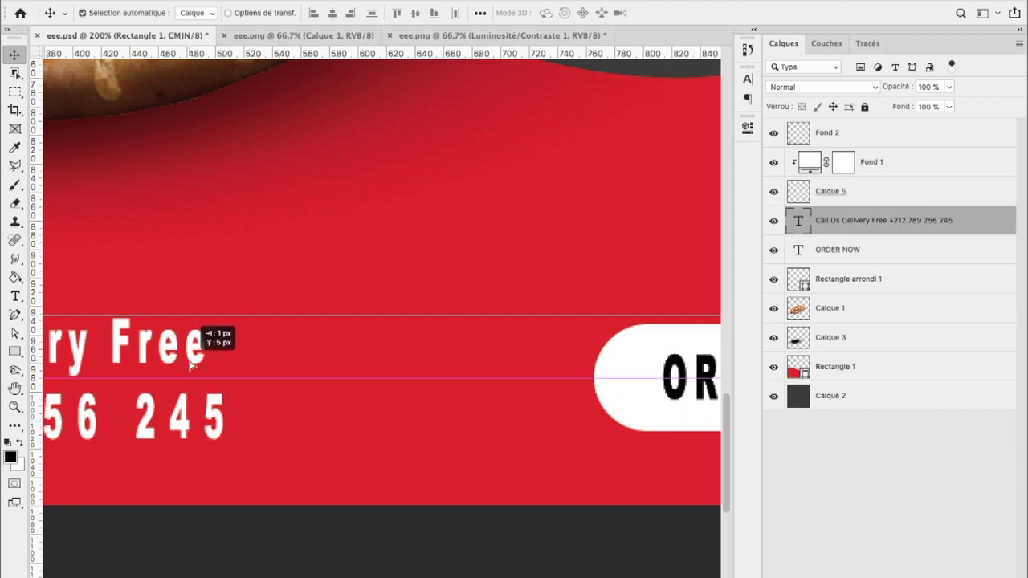
# Step: Add a second horizontal guide under the contact text and nudge the text up
pyautogui.hscroll(-10, 189, 359)
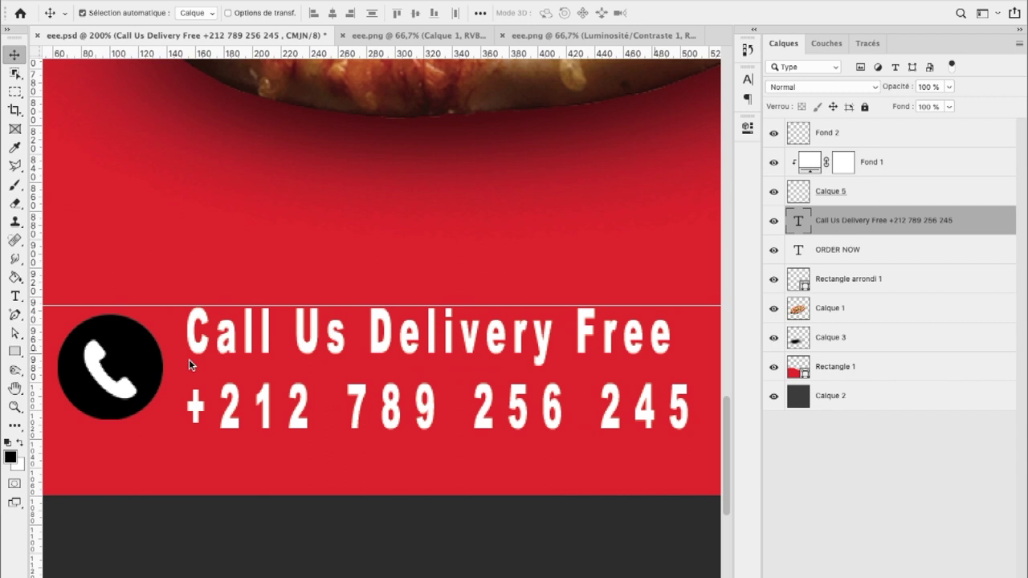
pyautogui.hscroll(2, 320, 379)
pyautogui.hscroll(10, 319, 380)
pyautogui.scroll(-1, 318, 372)
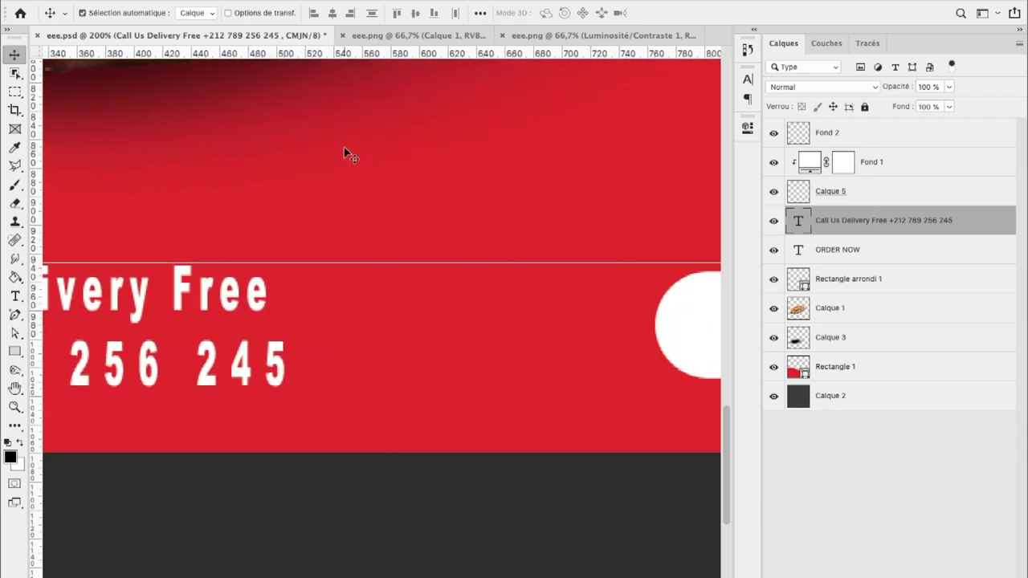
pyautogui.moveTo(364, 56); pyautogui.dragTo(372, 379)
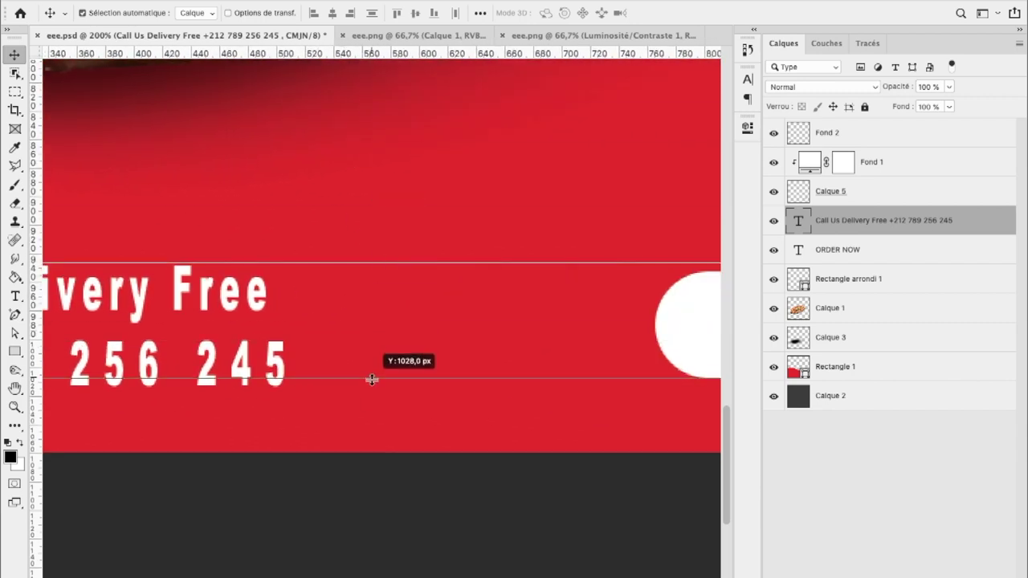
pyautogui.moveTo(208, 315); pyautogui.dragTo(207, 312)
pyautogui.press('Up')
pyautogui.press('Up')
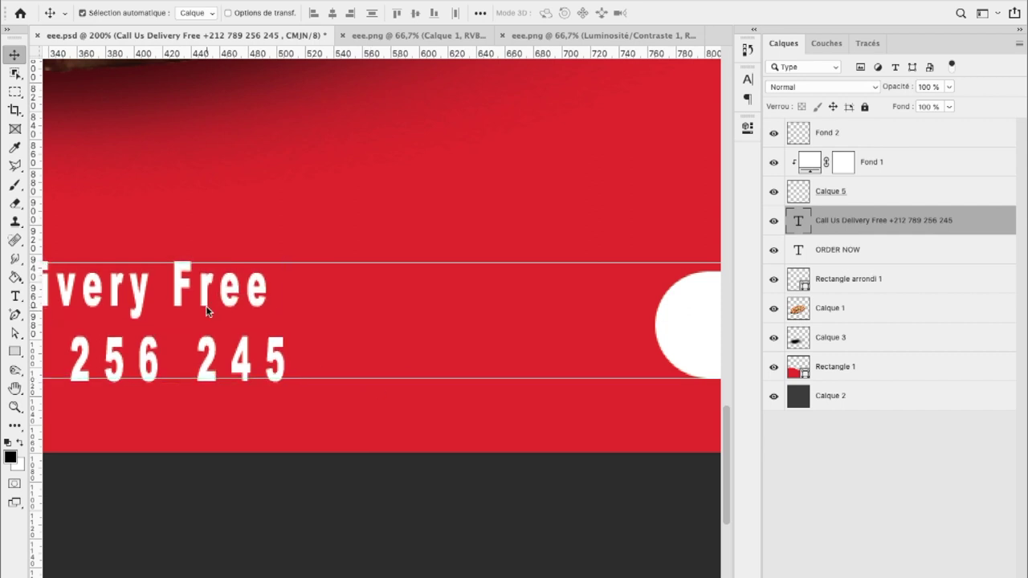
# Step: Scale the contact text down to about 98,75% while nudging it upward
pyautogui.hotkey('ctrl', 't')
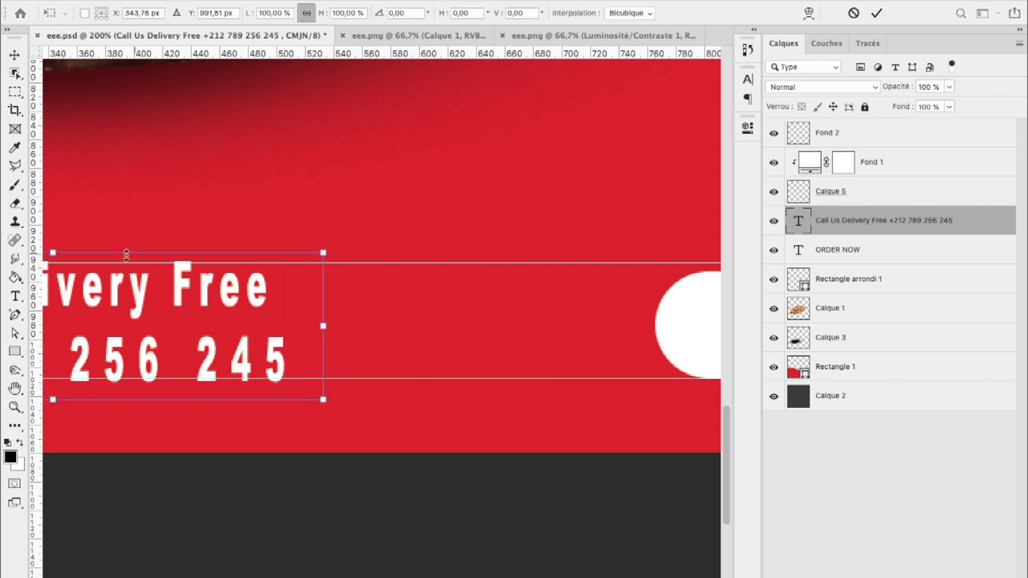
pyautogui.moveTo(54, 253); pyautogui.dragTo(54, 257)
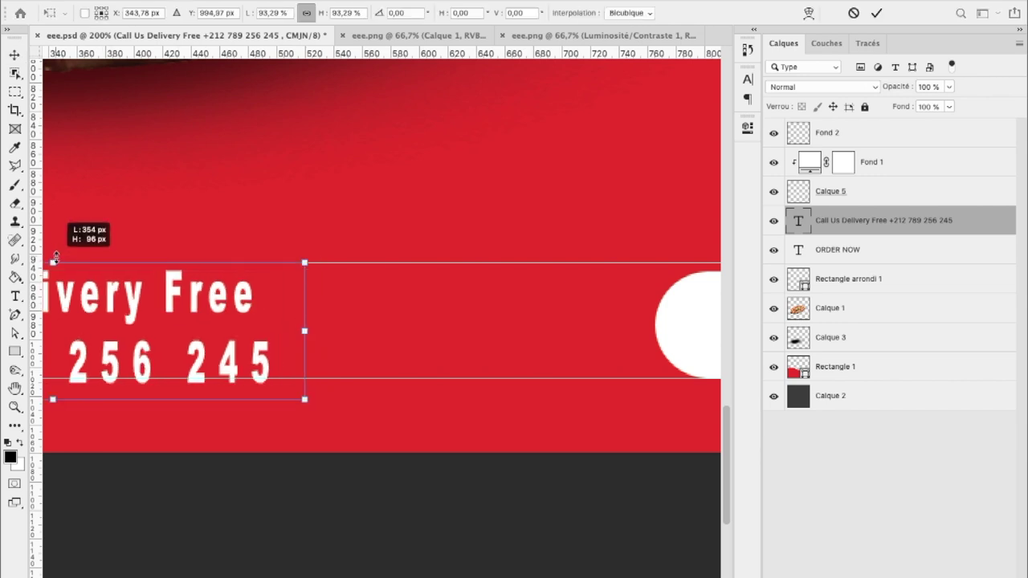
pyautogui.press('Up')
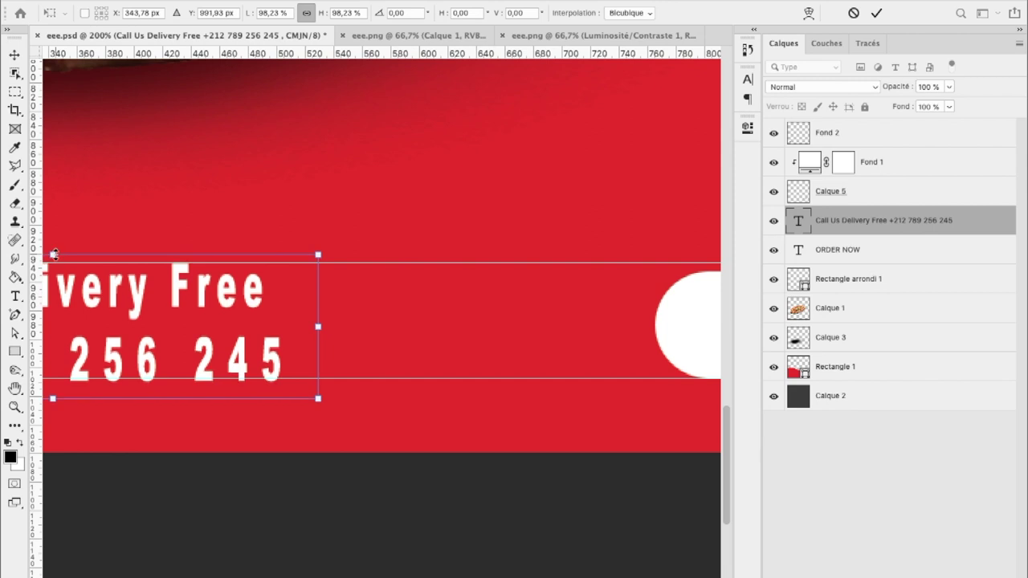
pyautogui.press('Up')
pyautogui.moveTo(53, 253); pyautogui.dragTo(53, 257)
pyautogui.press('Return')
# Step: Zoom back out to fit the whole poster in view
pyautogui.hscroll(-3, 201, 164)
pyautogui.hscroll(-3, 200, 165)
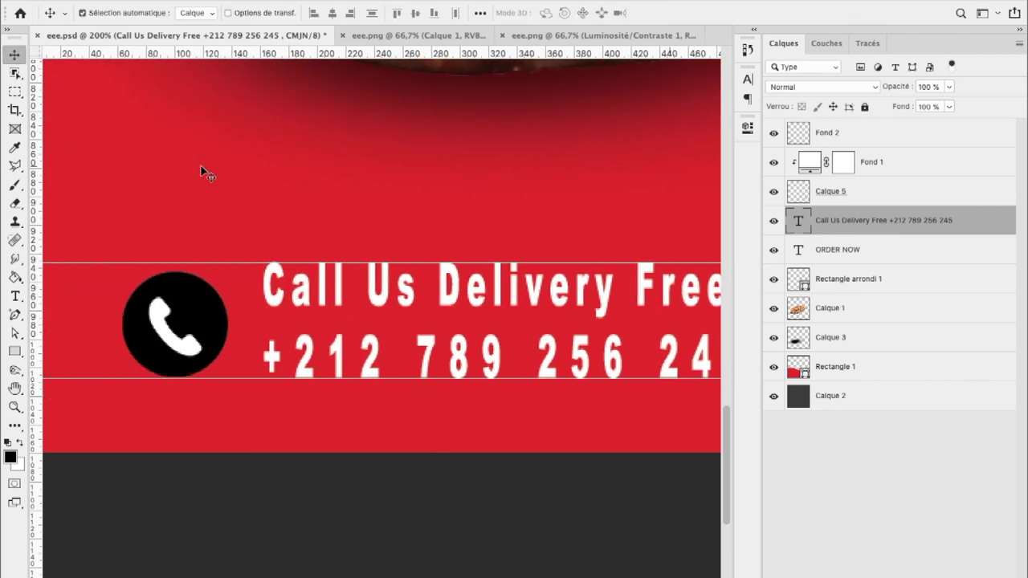
pyautogui.hscroll(-2, 200, 164)
pyautogui.hotkey('ctrl', '-')
pyautogui.hotkey('ctrl', '-')
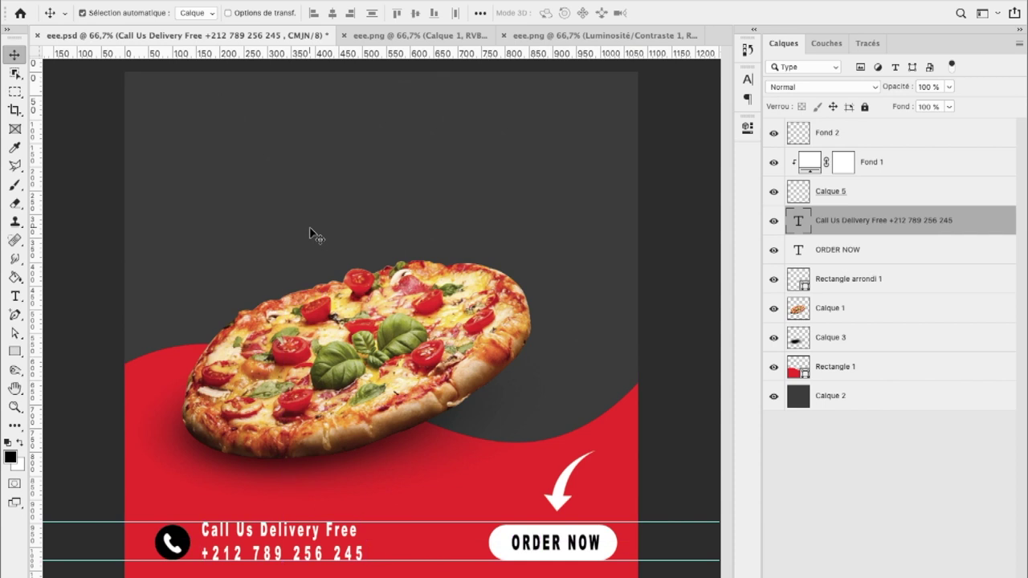
pyautogui.click(15, 296)
# Step: Type PIZZA near the top and set its font to Hackney Vector
pyautogui.click(279, 148)
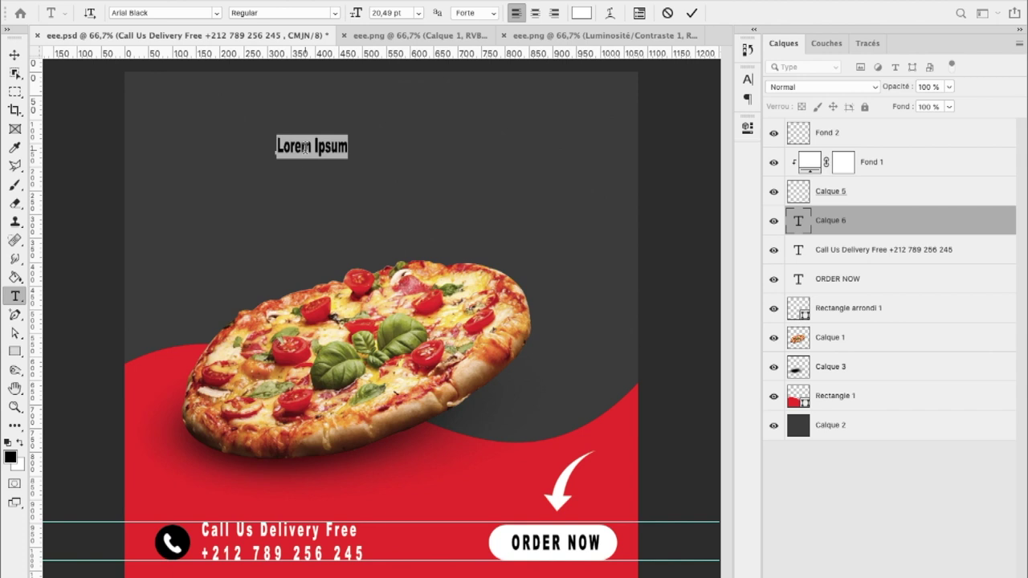
pyautogui.write('PIZZA')
pyautogui.hotkey('ctrl', 'a')
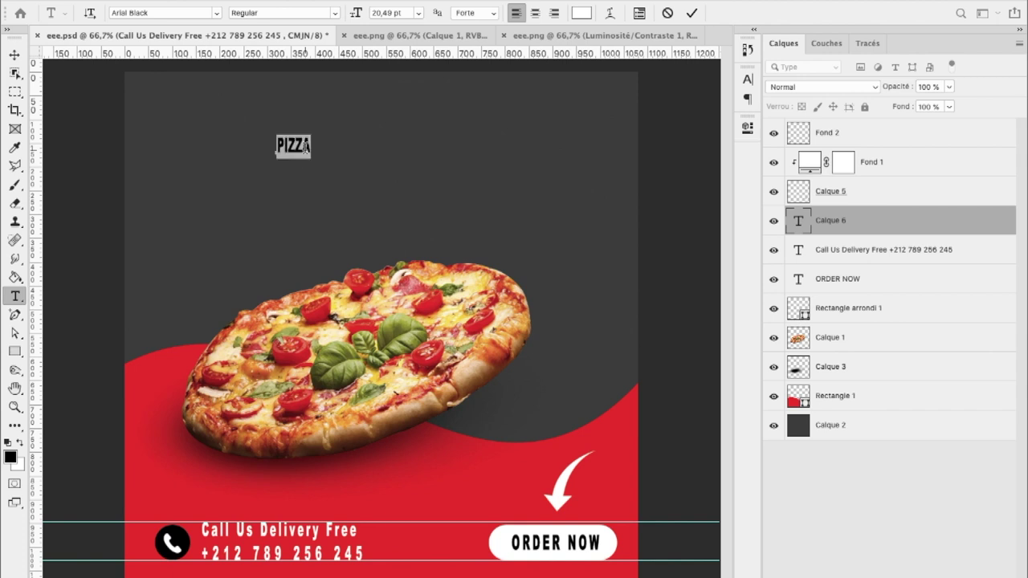
pyautogui.click(215, 16)
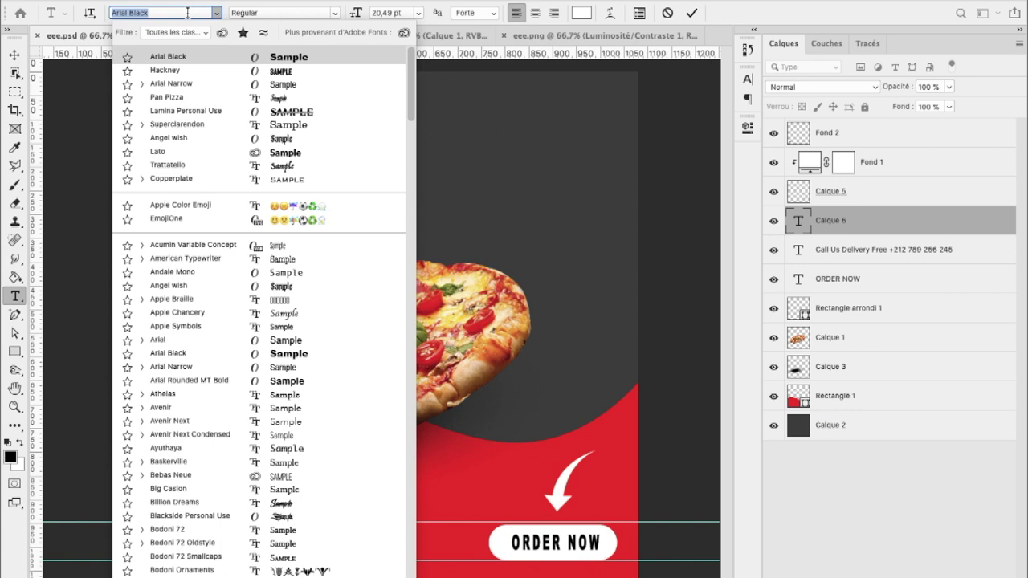
pyautogui.write('HACK')
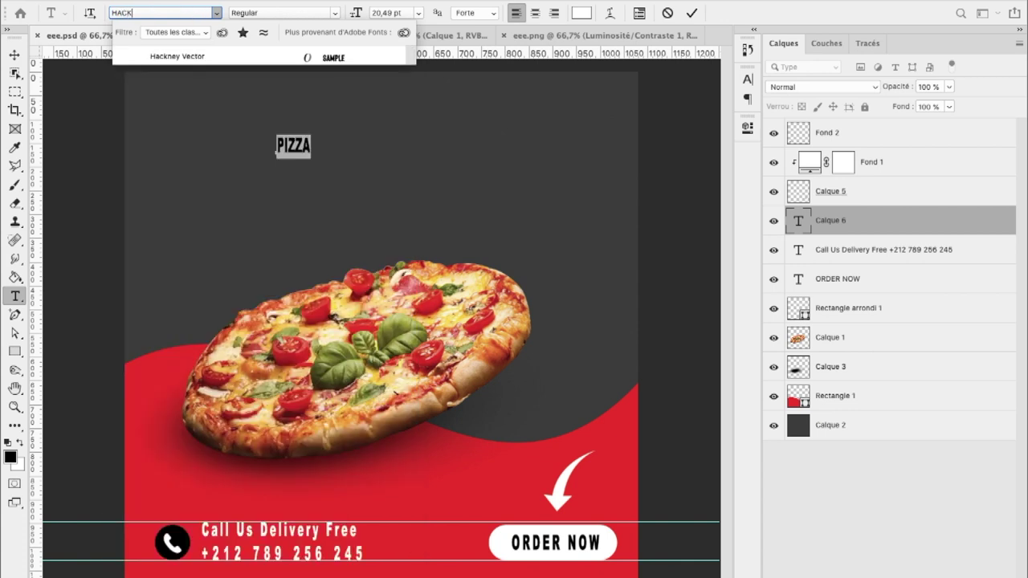
pyautogui.press('Down')
pyautogui.press('Return')
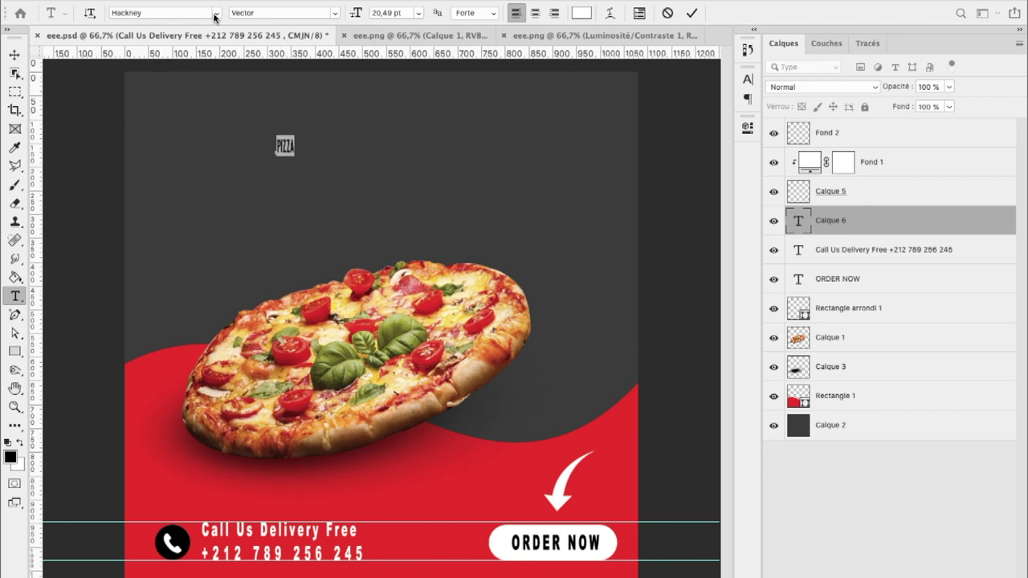
# Step: Enlarge PIZZA and colour it with the red sampled from the wave
pyautogui.click(389, 13)
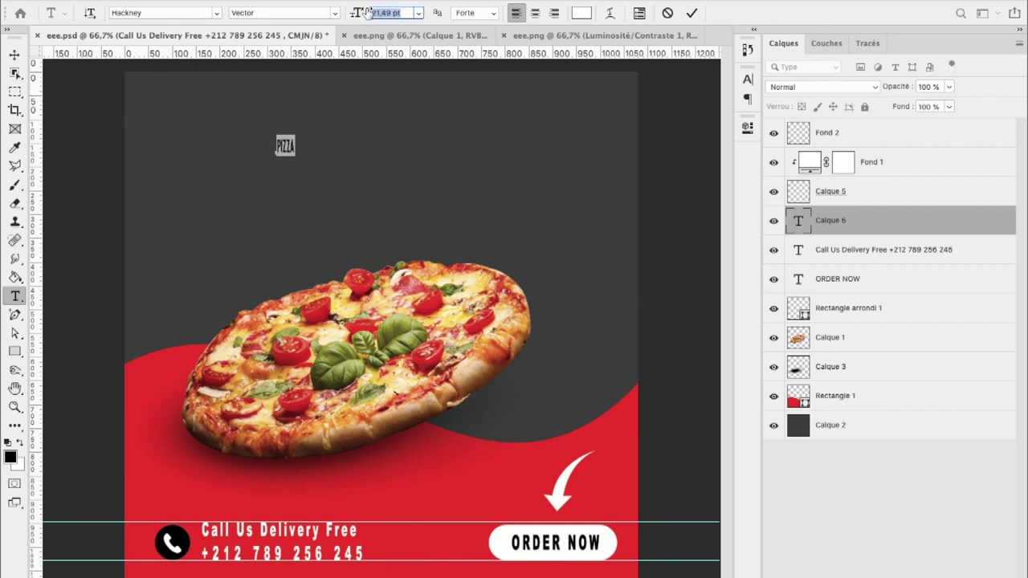
pyautogui.scroll(15, 394, 12)
pyautogui.scroll(15, 394, 12)
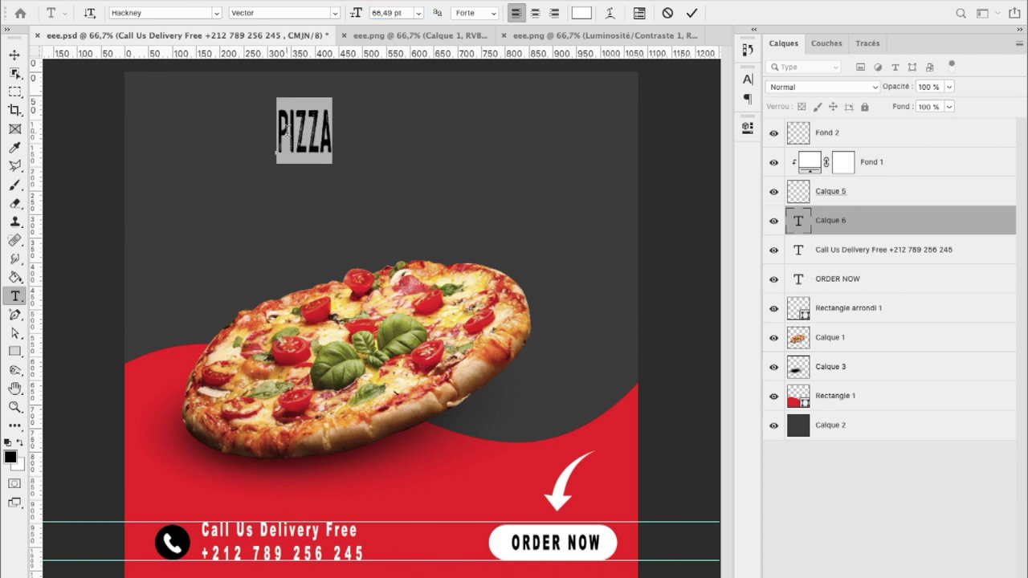
pyautogui.click(582, 13)
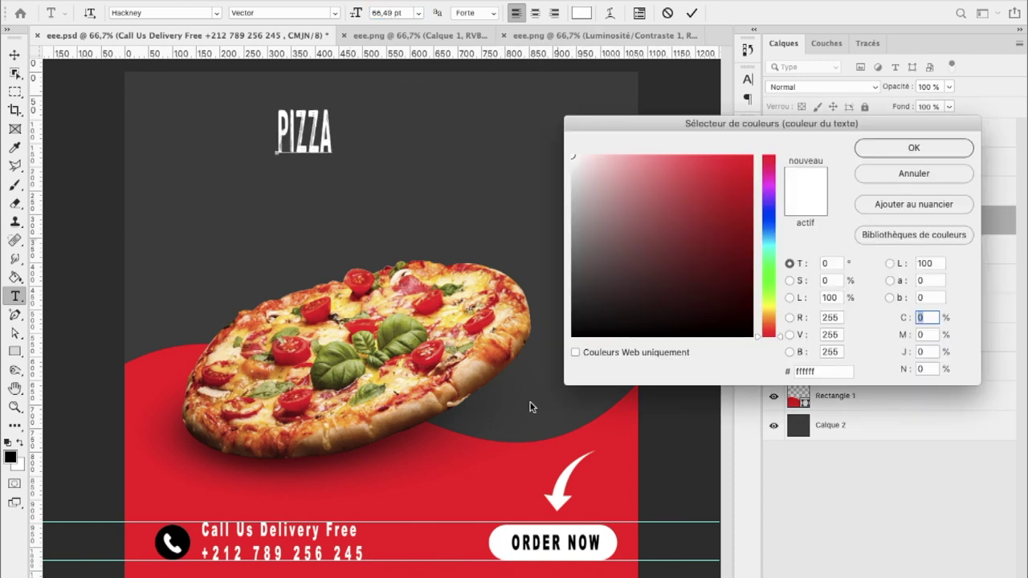
pyautogui.click(496, 462)
pyautogui.click(916, 148)
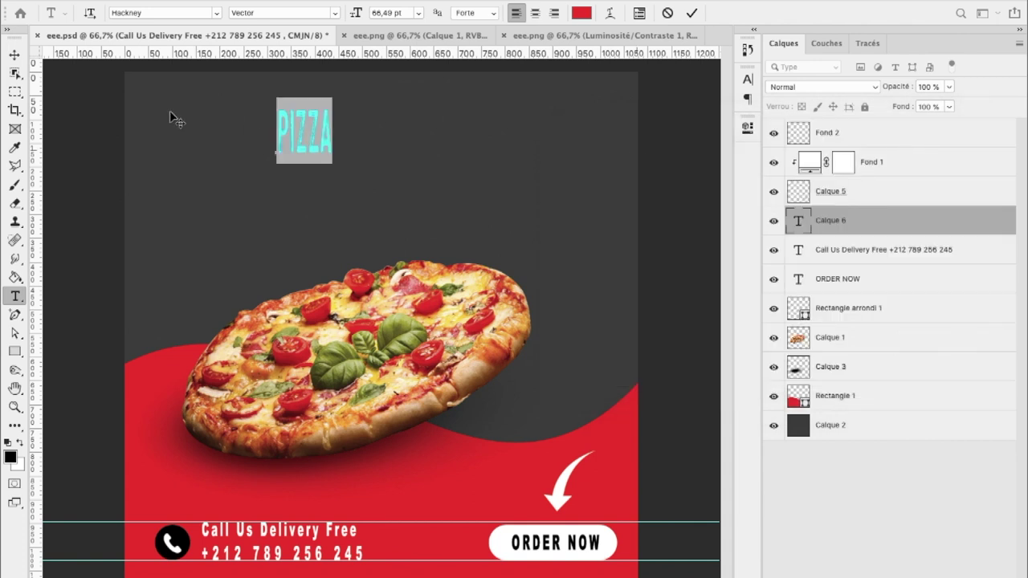
# Step: Give PIZZA 260 tracking and 128,49 pt size, then move it to the top-left
pyautogui.click(747, 127)
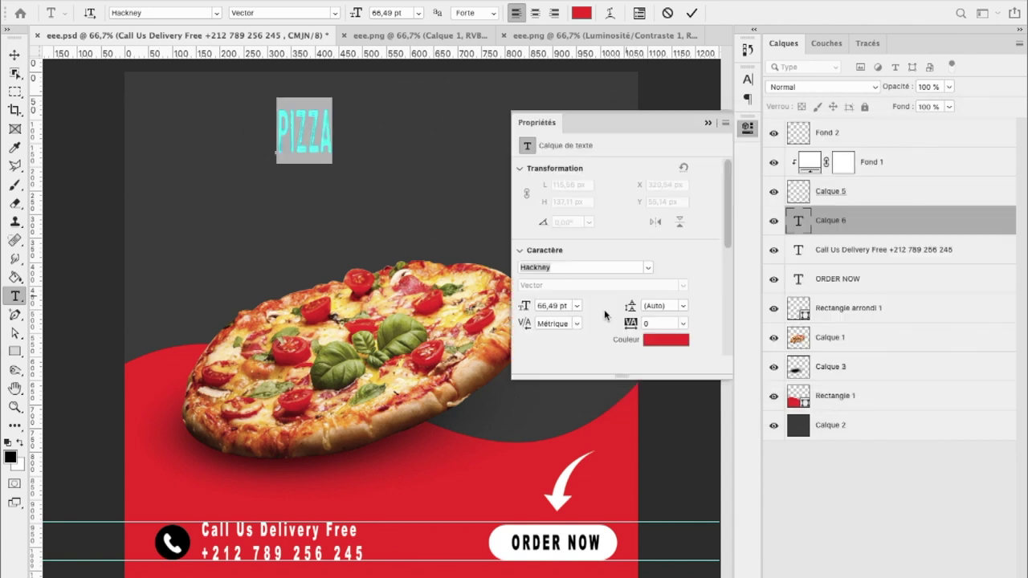
pyautogui.moveTo(637, 325); pyautogui.dragTo(653, 324)
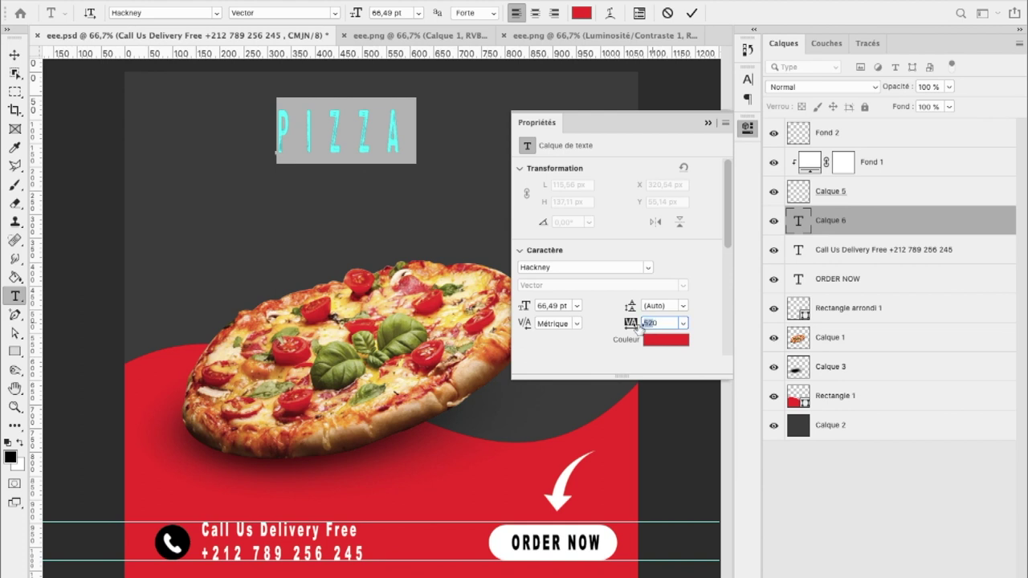
pyautogui.moveTo(637, 325); pyautogui.dragTo(629, 328)
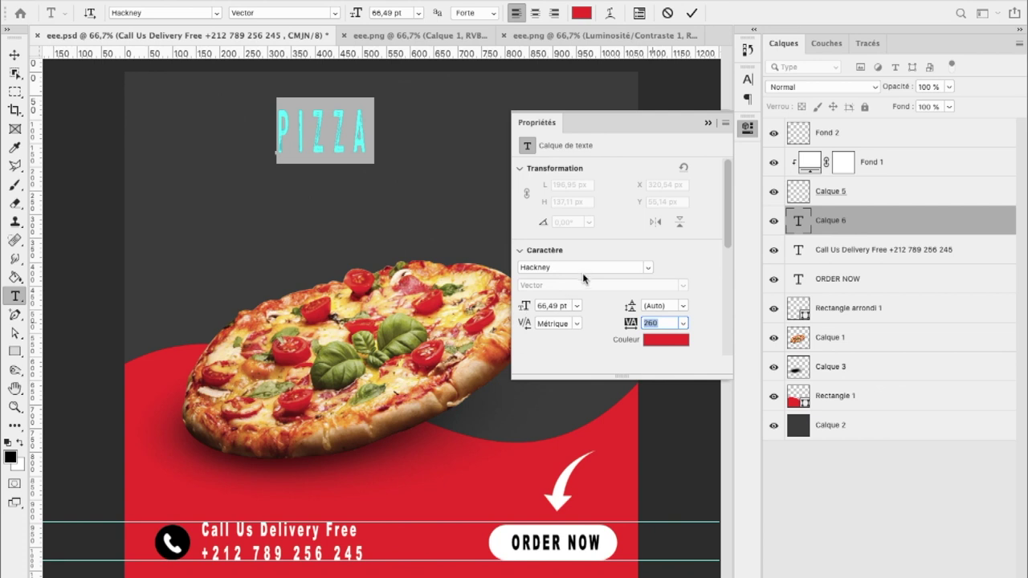
pyautogui.click(618, 267)
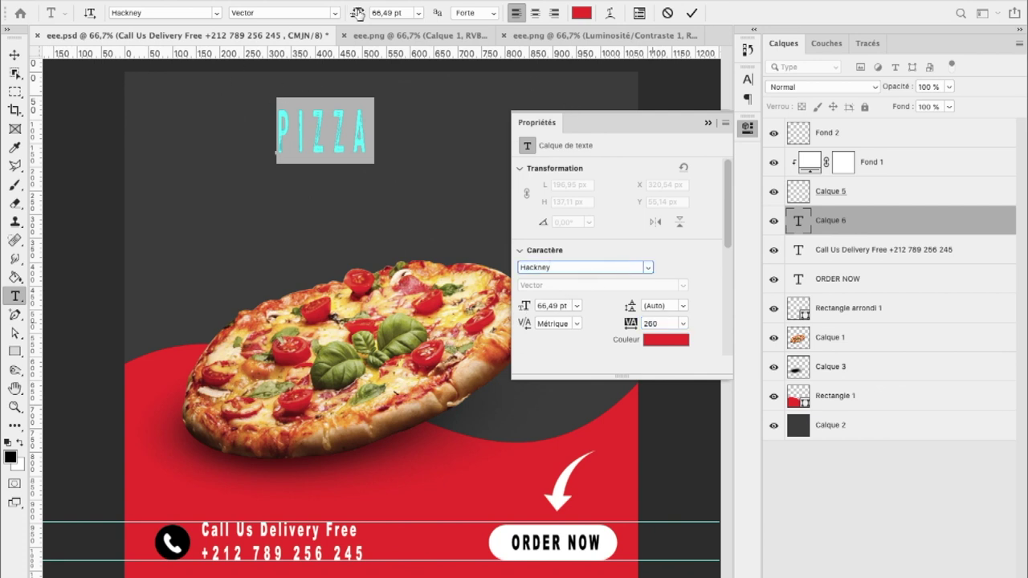
pyautogui.moveTo(356, 13); pyautogui.dragTo(387, 17)
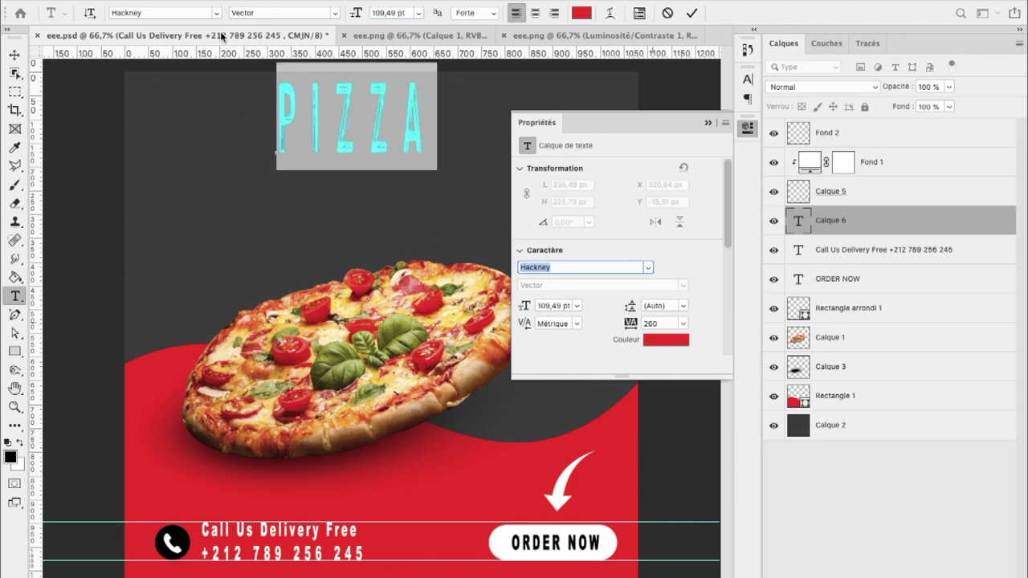
pyautogui.moveTo(356, 14); pyautogui.dragTo(377, 16)
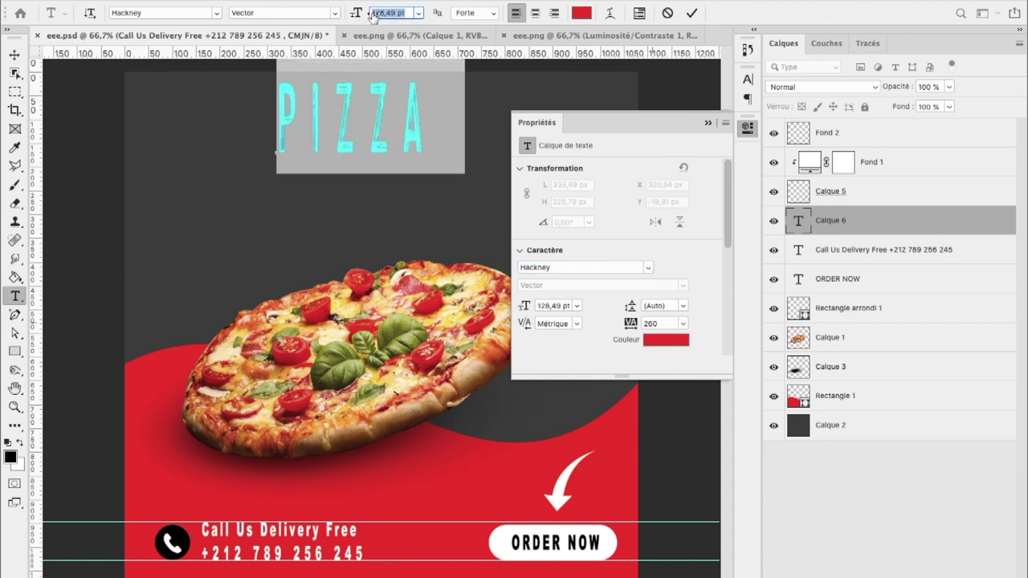
pyautogui.click(14, 54)
pyautogui.moveTo(362, 131)
pyautogui.mouseDown()
pyautogui.moveTo(234, 165)
pyautogui.moveTo(237, 149)
pyautogui.mouseUp()
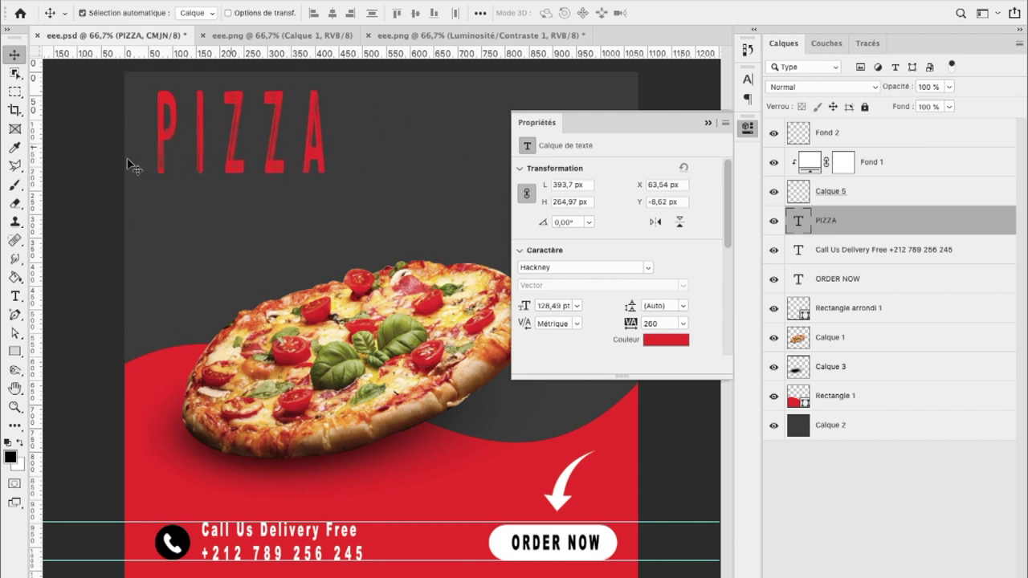
# Step: Type a new text line DELICIOUS below PIZZA
pyautogui.click(14, 296)
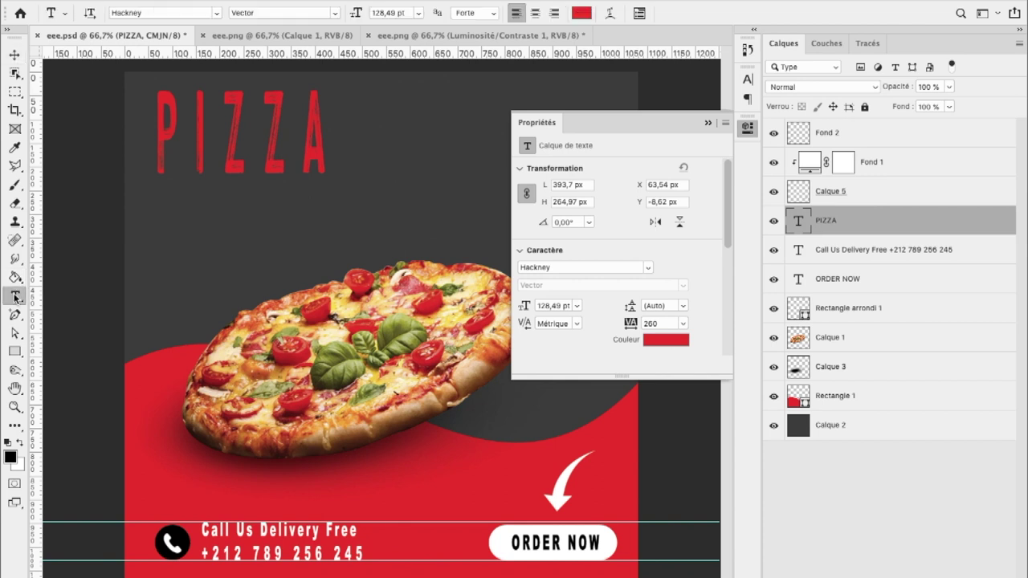
pyautogui.click(203, 240)
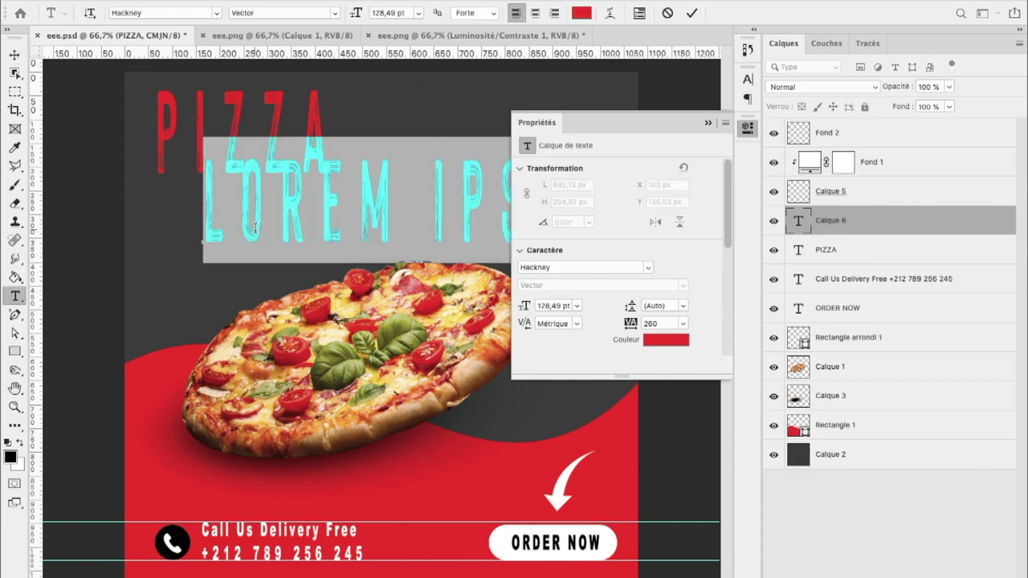
pyautogui.write('DELI')
pyautogui.press('BackSpace')
pyautogui.press('BackSpace')
pyautogui.press('BackSpace')
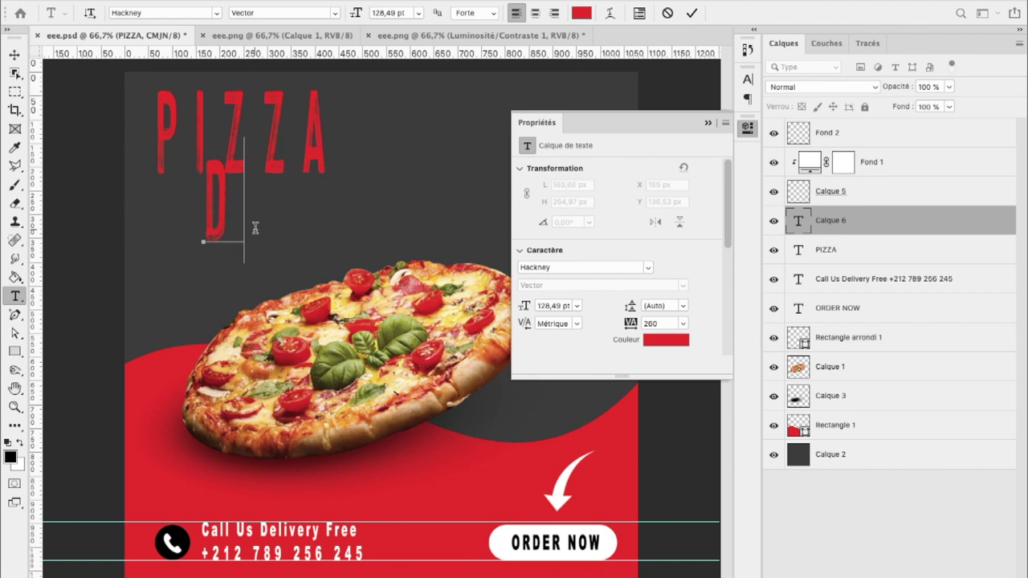
pyautogui.press('BackSpace')
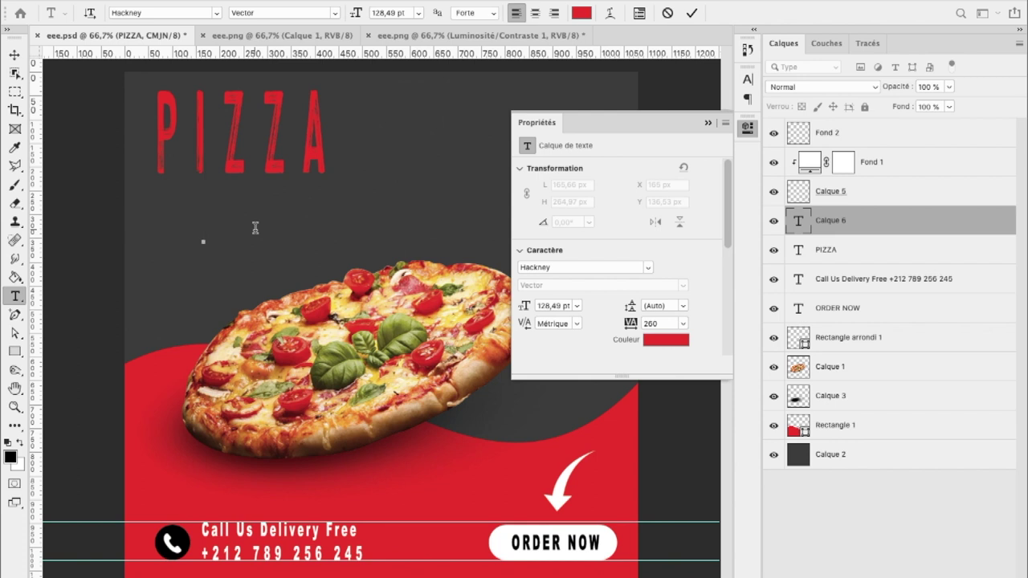
pyautogui.write('DEL')
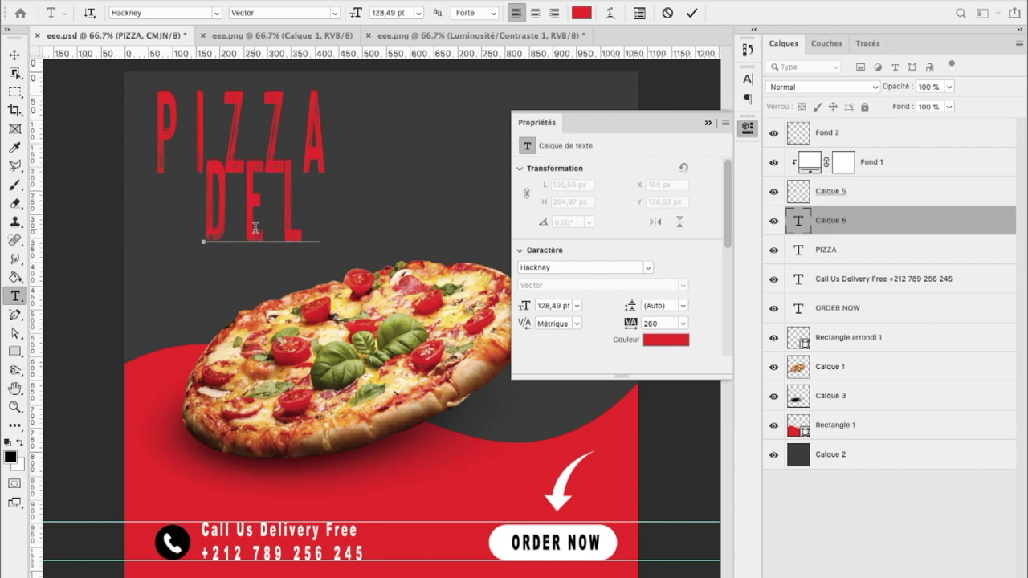
pyautogui.press('BackSpace')
pyautogui.press('BackSpace')
pyautogui.write('EL')
pyautogui.write('ICIOUS')
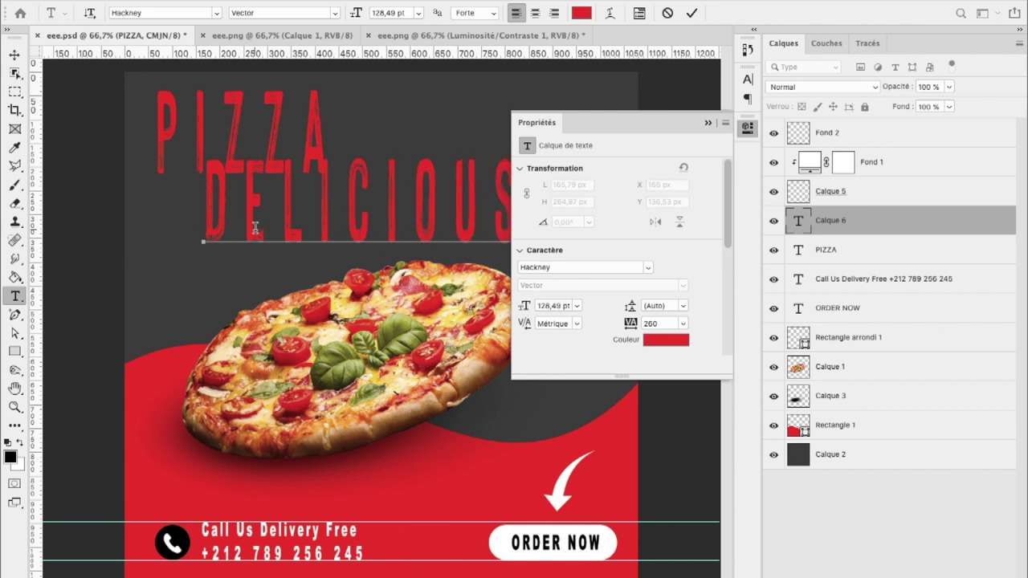
# Step: Make the DELICIOUS text white
pyautogui.doubleClick(278, 200)
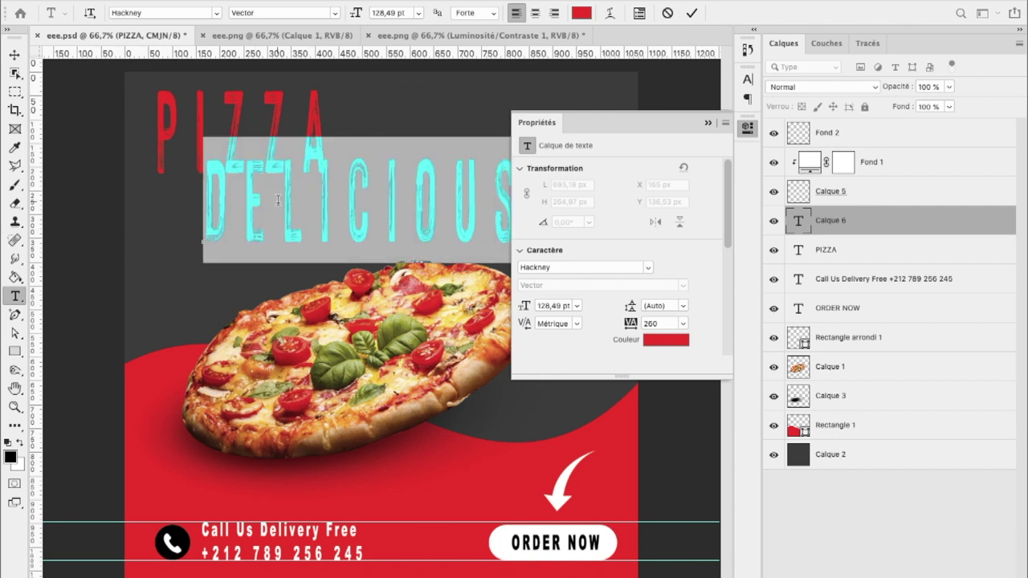
pyautogui.click(580, 16)
pyautogui.moveTo(600, 229); pyautogui.dragTo(573, 156)
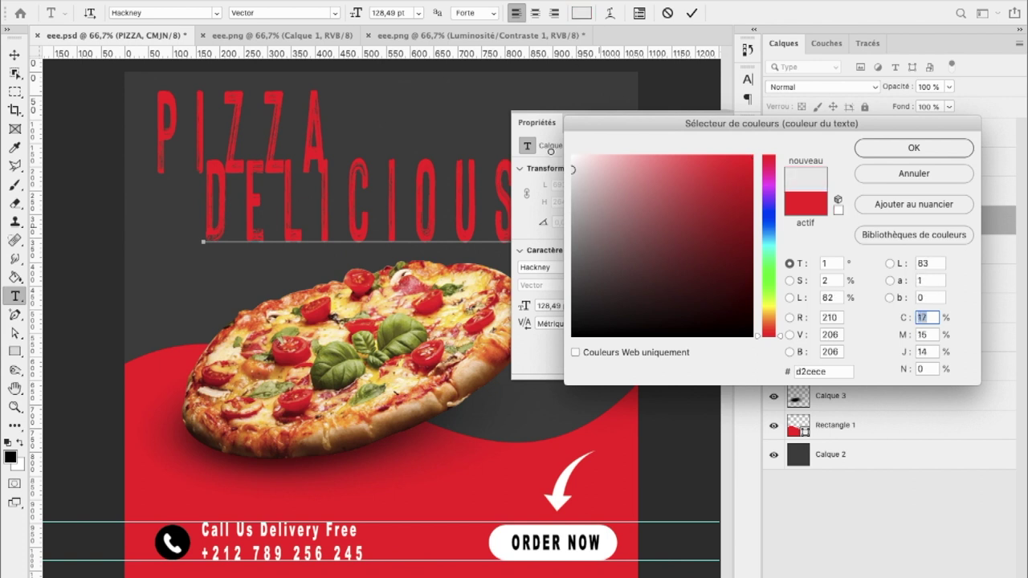
pyautogui.click(882, 149)
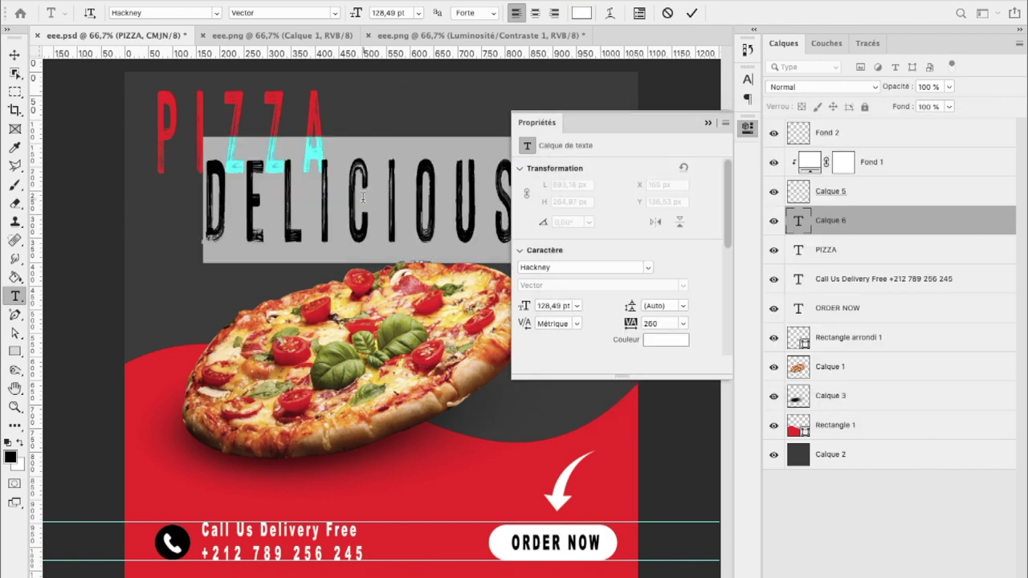
# Step: Tighten DELICIOUS leading and squeeze its horizontal scale to about 49%
pyautogui.click(748, 79)
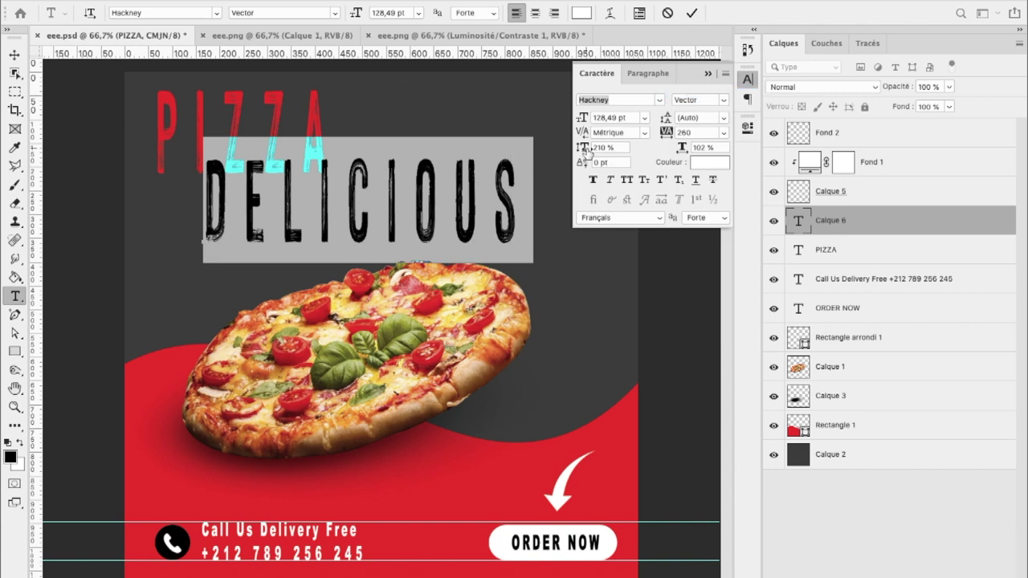
pyautogui.moveTo(587, 151); pyautogui.dragTo(598, 157)
pyautogui.write('110')
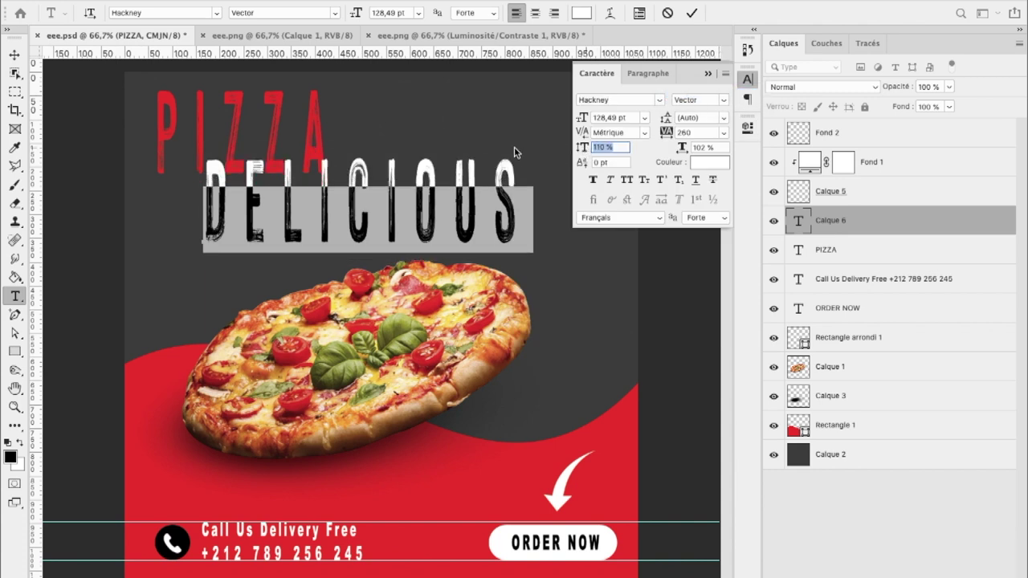
pyautogui.moveTo(682, 151); pyautogui.dragTo(565, 152)
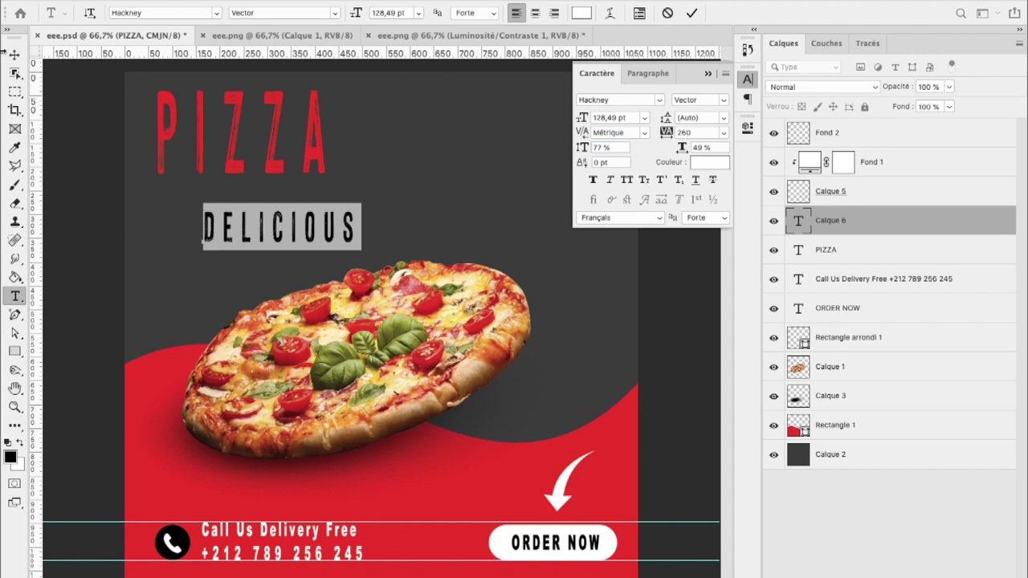
# Step: Align DELICIOUS under PIZZA, widen its tracking, and drag in a second pizza photo
pyautogui.click(15, 53)
pyautogui.moveTo(245, 233); pyautogui.dragTo(204, 211)
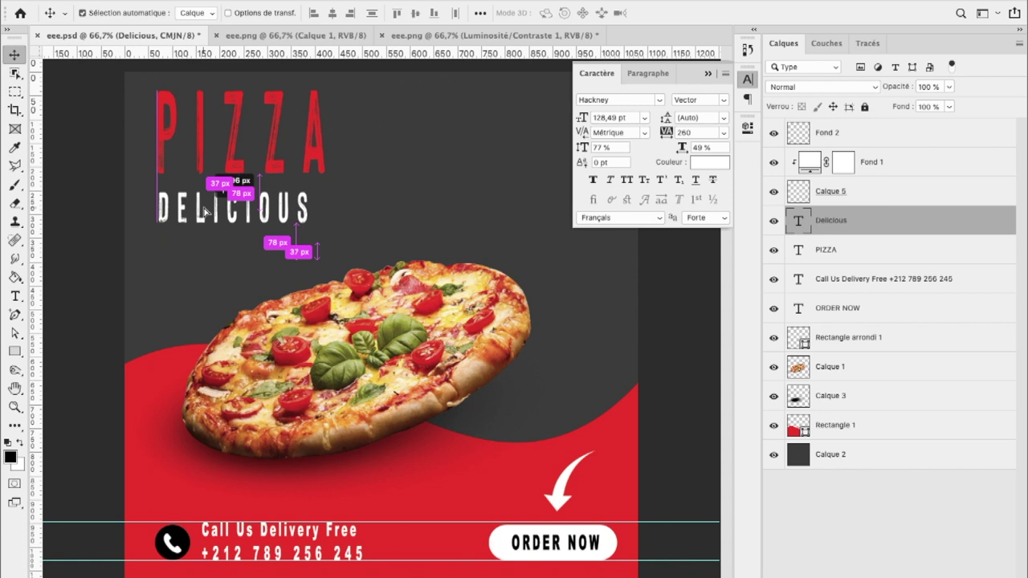
pyautogui.moveTo(204, 212); pyautogui.dragTo(205, 212)
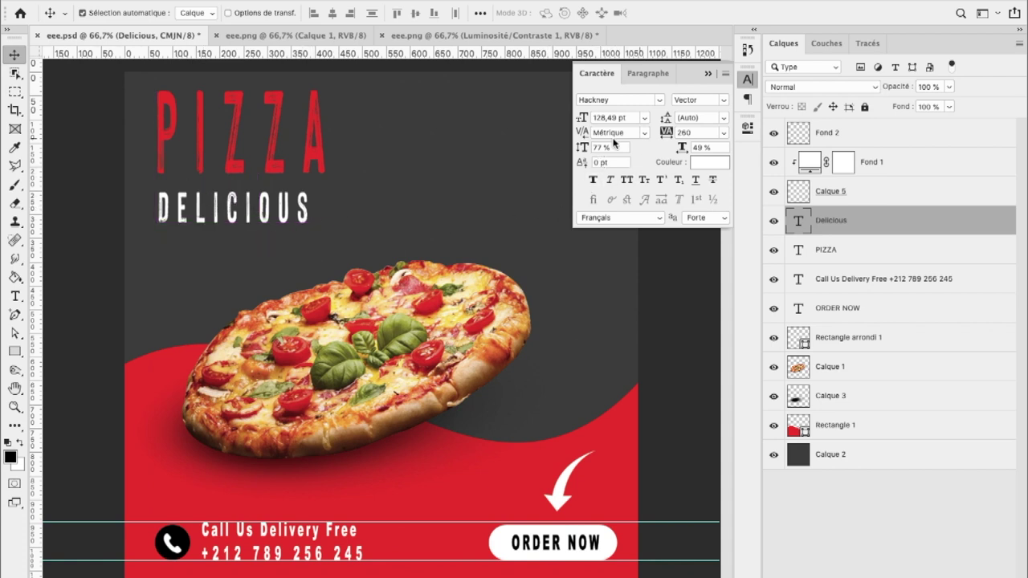
pyautogui.moveTo(669, 133)
pyautogui.mouseDown()
pyautogui.moveTo(683, 138)
pyautogui.moveTo(658, 130)
pyautogui.moveTo(669, 132)
pyautogui.mouseUp()
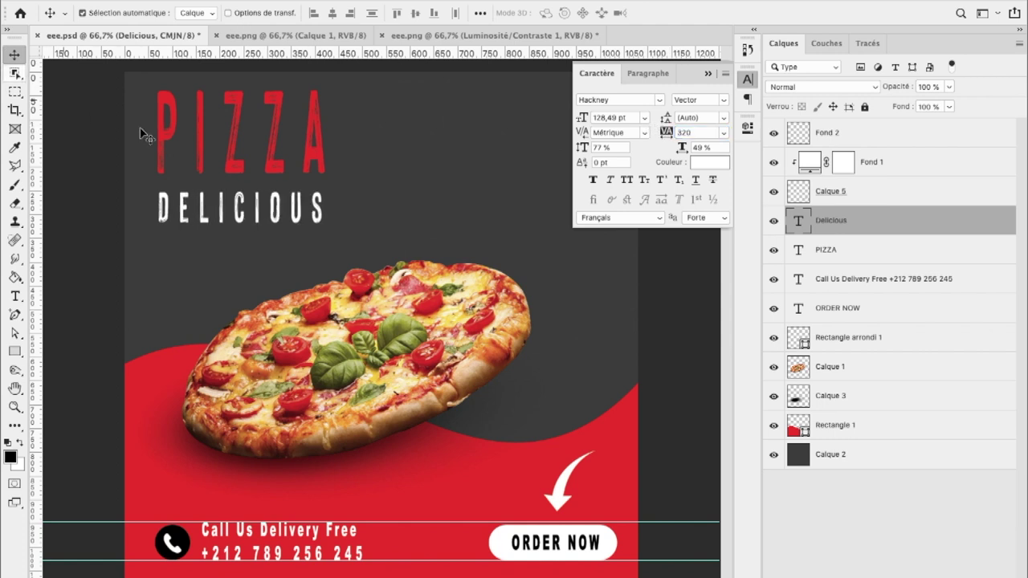
pyautogui.click(708, 74)
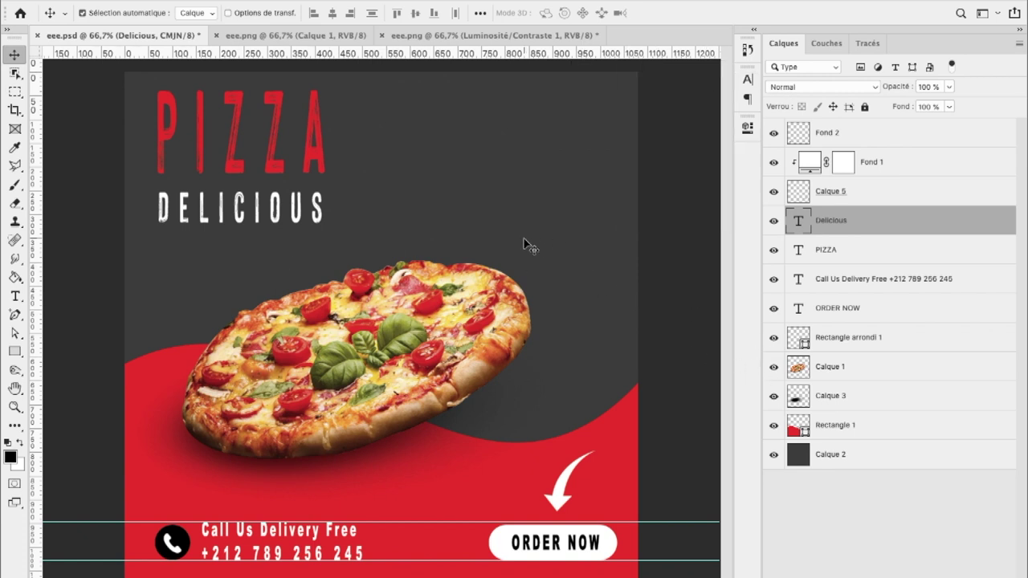
pyautogui.moveTo(527, 245)
pyautogui.mouseDown()
pyautogui.moveTo(360, 285)
pyautogui.moveTo(415, 232)
pyautogui.mouseUp()
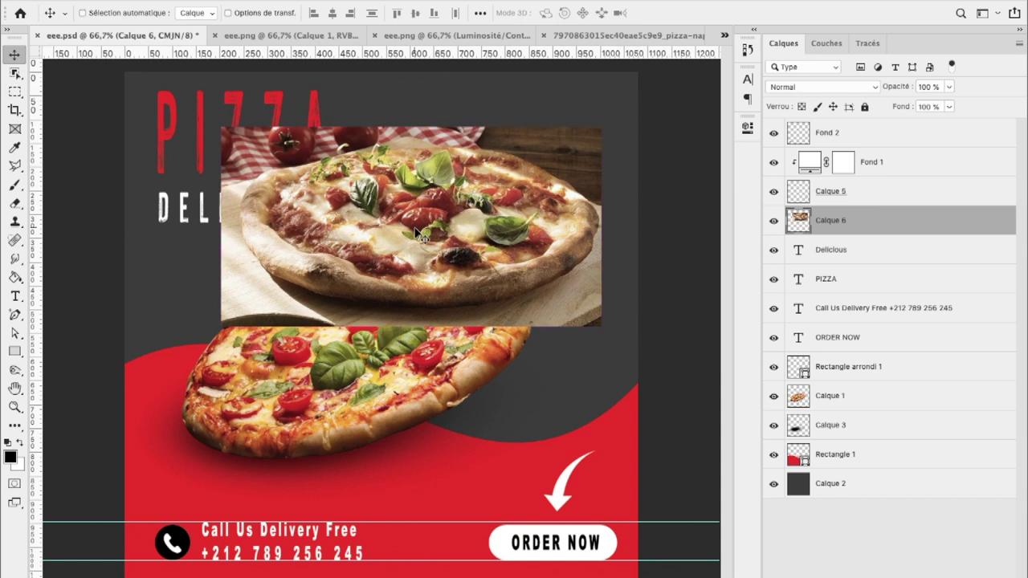
# Step: Scale the Calque 6 pizza photo to 184% over the poster and move it above Calque 2
pyautogui.hotkey('ctrl', 't')
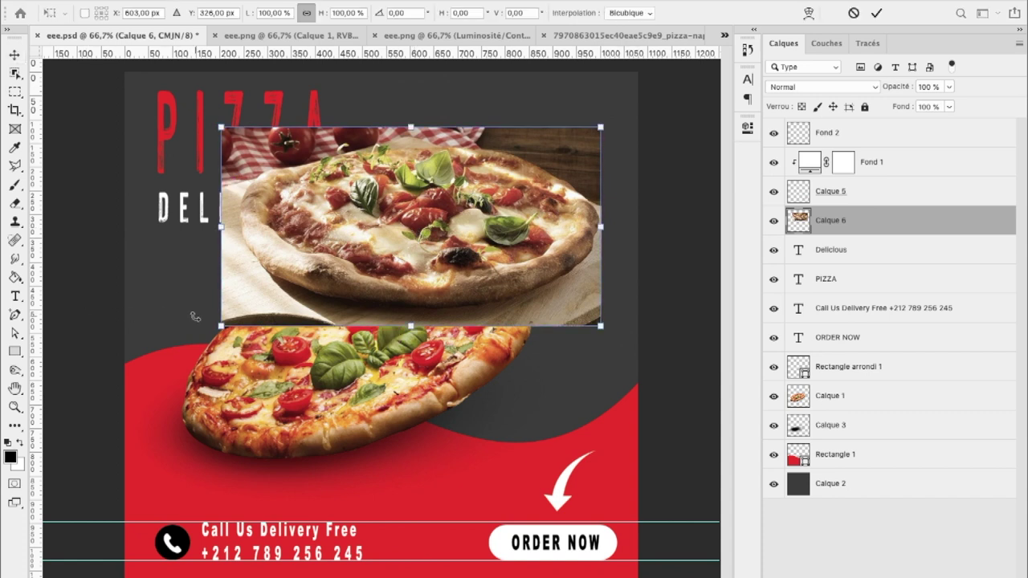
pyautogui.moveTo(221, 326); pyautogui.dragTo(85, 422)
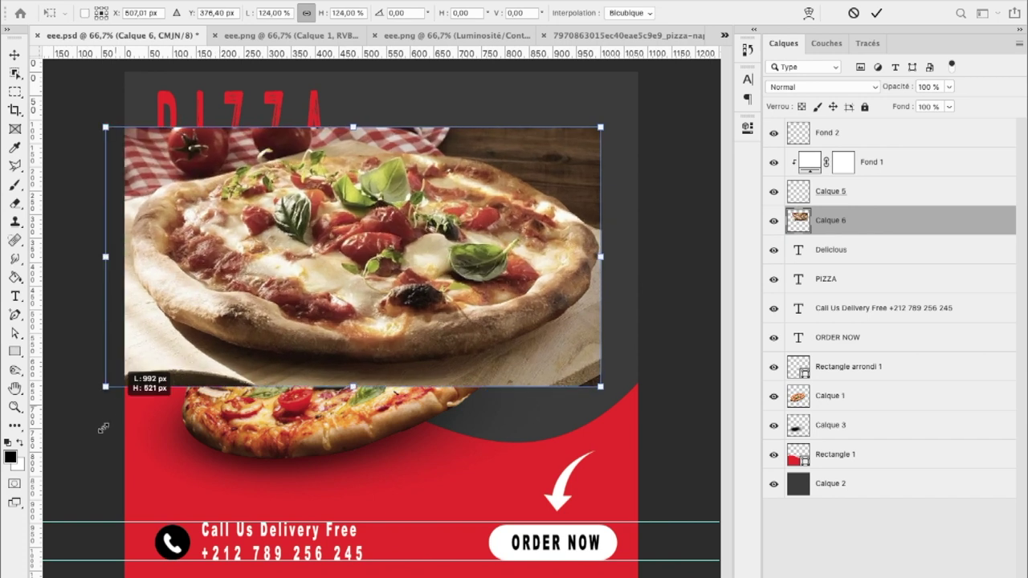
pyautogui.moveTo(337, 401); pyautogui.dragTo(339, 463)
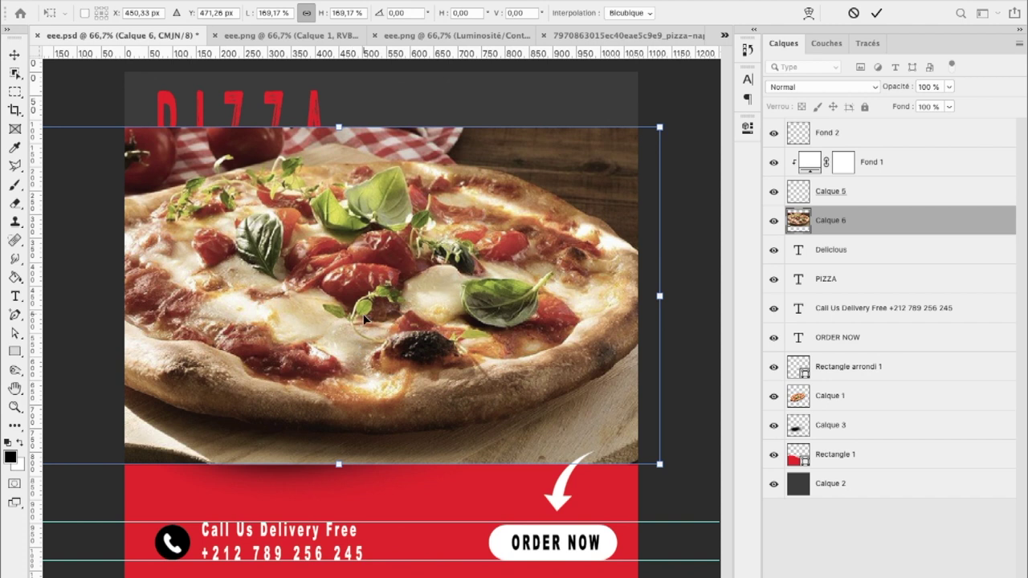
pyautogui.moveTo(364, 320); pyautogui.dragTo(374, 295)
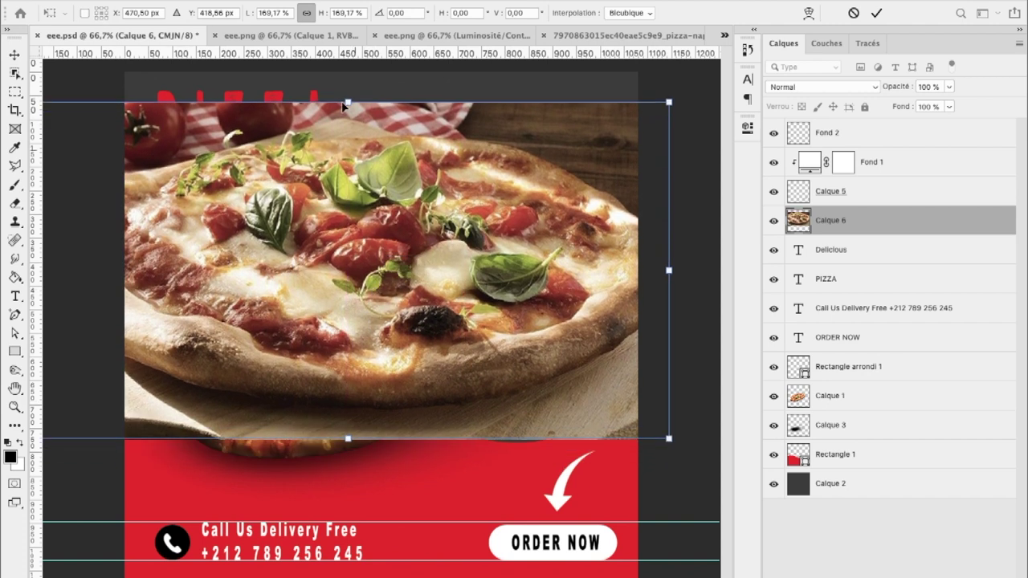
pyautogui.moveTo(348, 99); pyautogui.dragTo(348, 72)
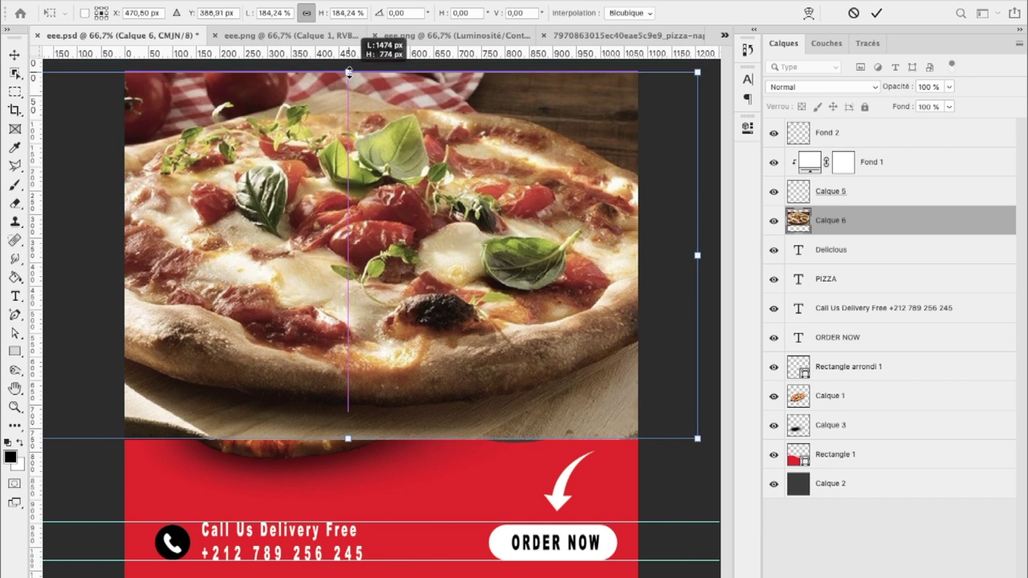
pyautogui.click(16, 54)
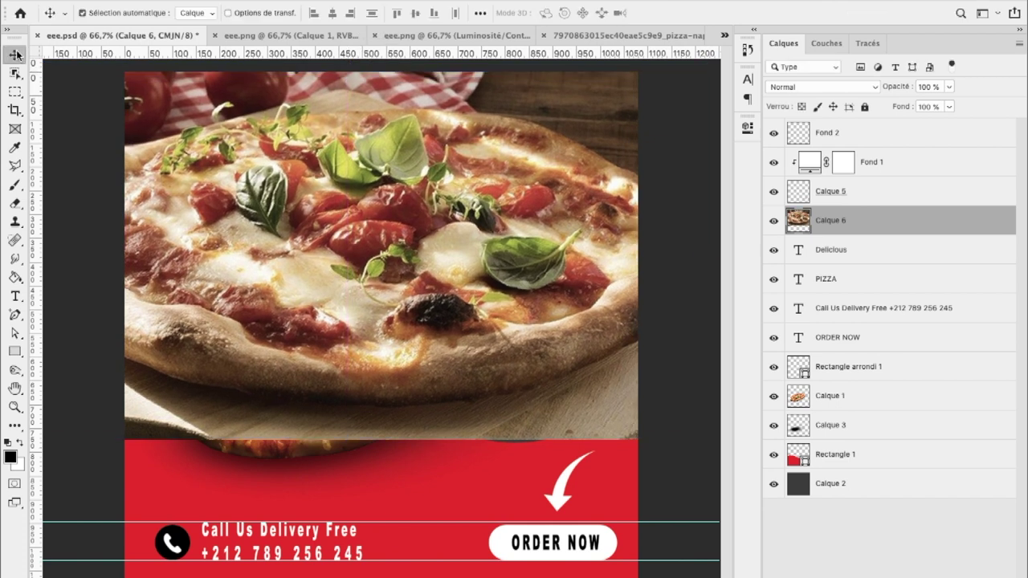
pyautogui.moveTo(893, 230); pyautogui.dragTo(918, 468)
# Step: Clip Calque 6 into Rectangle 1 and set its opacity to 34%
pyautogui.rightClick(916, 462)
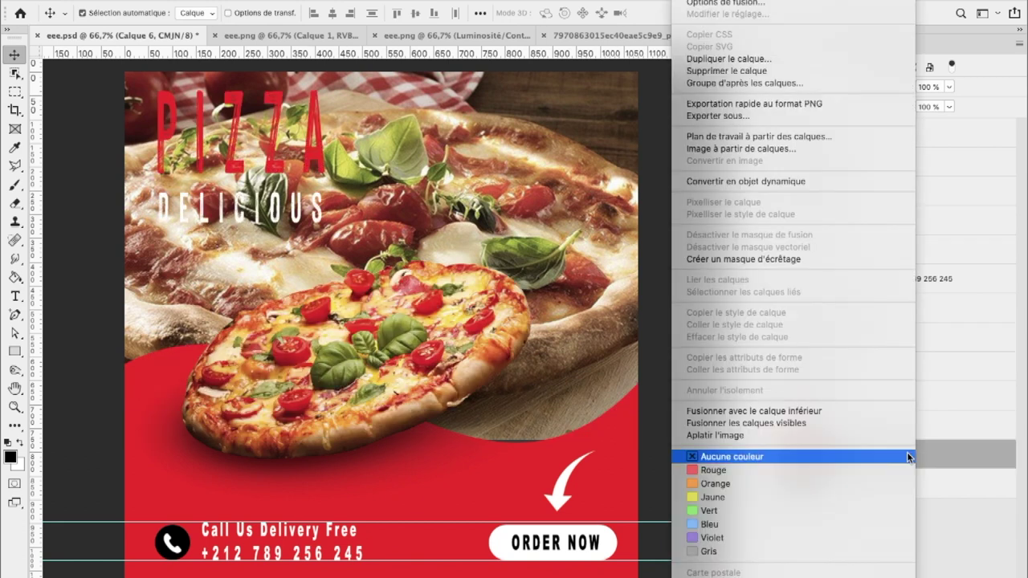
pyautogui.click(818, 259)
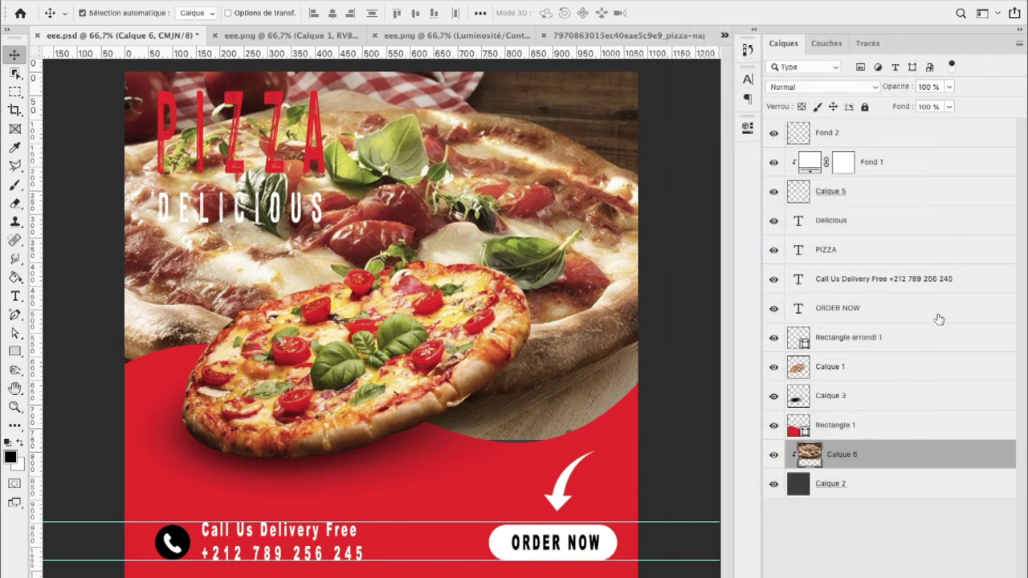
pyautogui.click(949, 87)
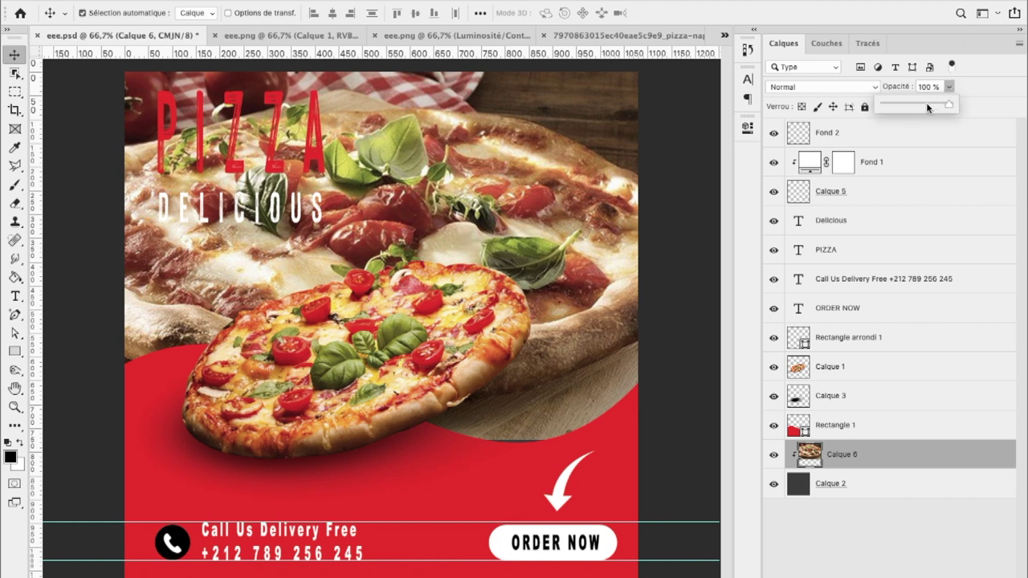
pyautogui.moveTo(927, 103); pyautogui.dragTo(909, 102)
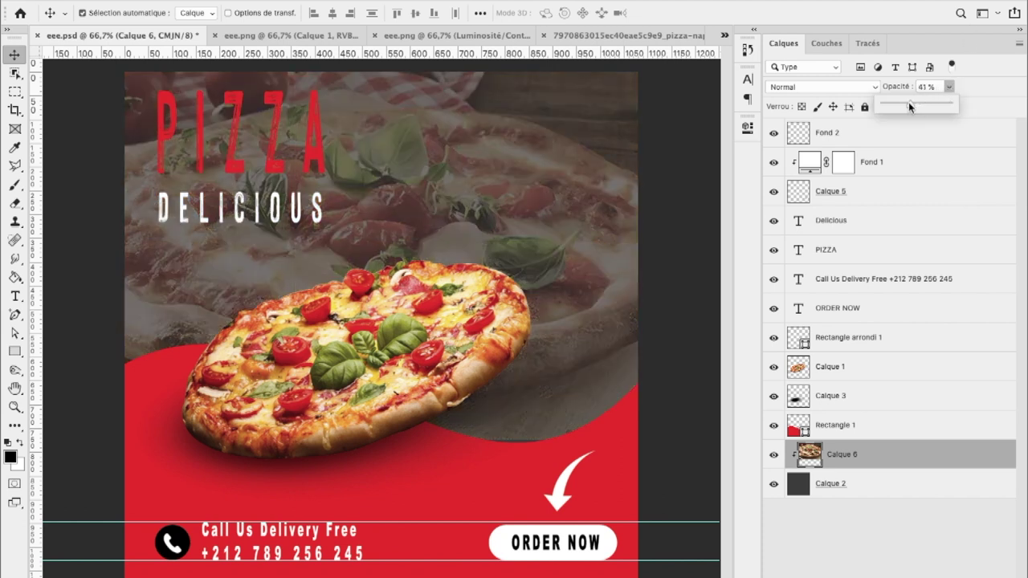
pyautogui.moveTo(909, 102); pyautogui.dragTo(898, 103)
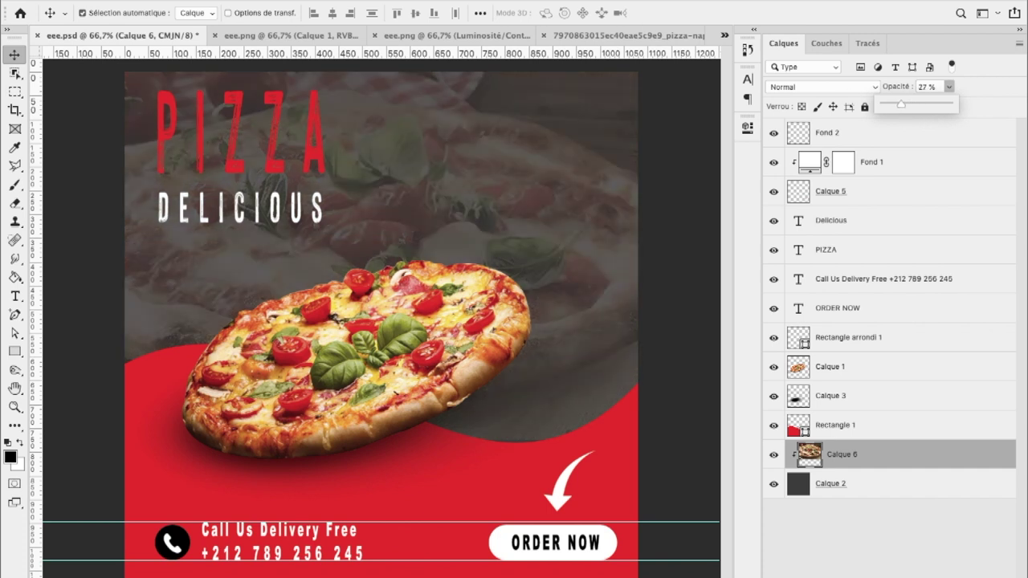
pyautogui.moveTo(906, 108); pyautogui.dragTo(910, 108)
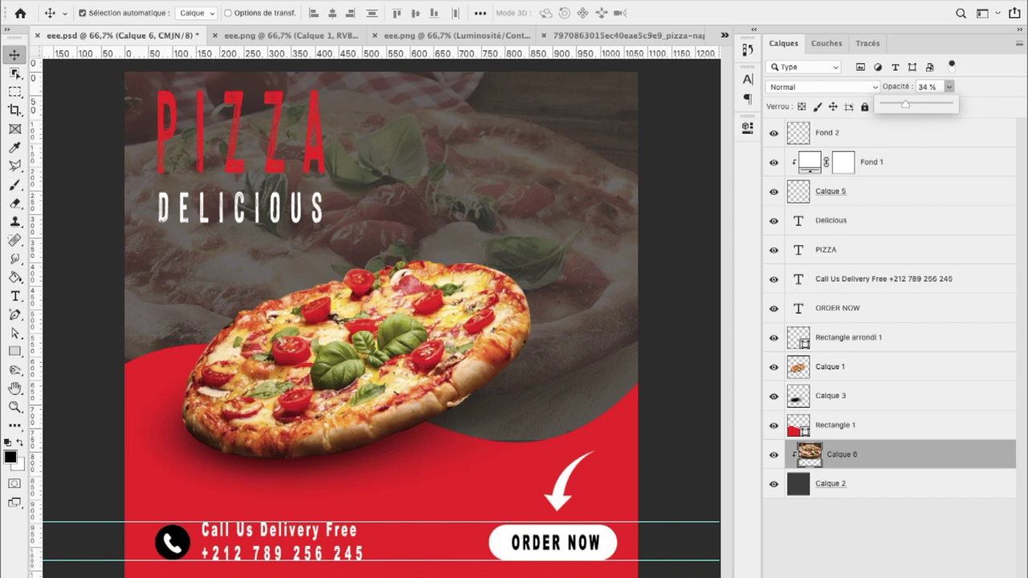
pyautogui.click(989, 79)
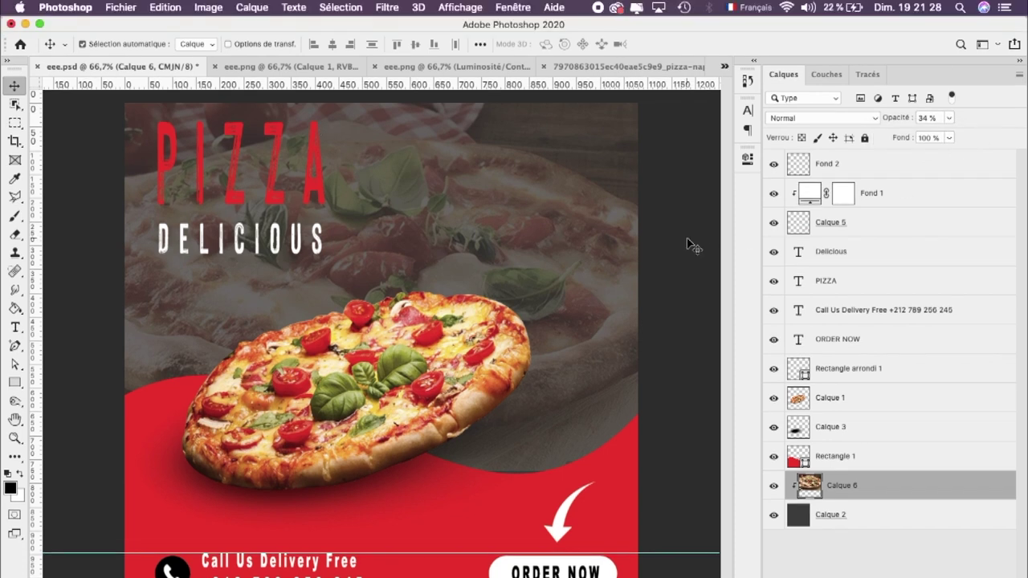
# Step: Apply Flou gaussien to the faded Calque 6 pizza backdrop
pyautogui.click(389, 8)
pyautogui.moveTo(395, 218)
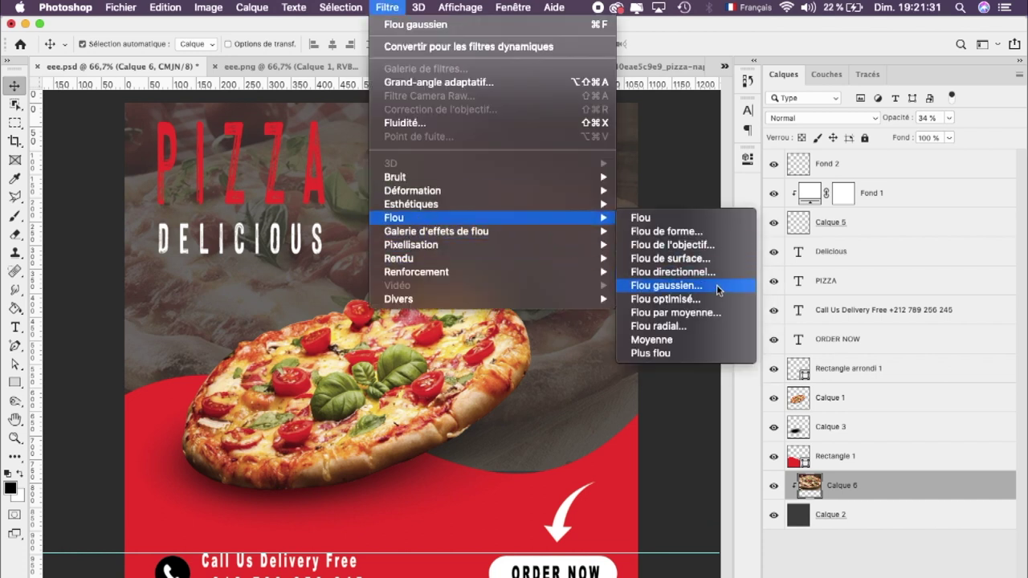
pyautogui.click(717, 285)
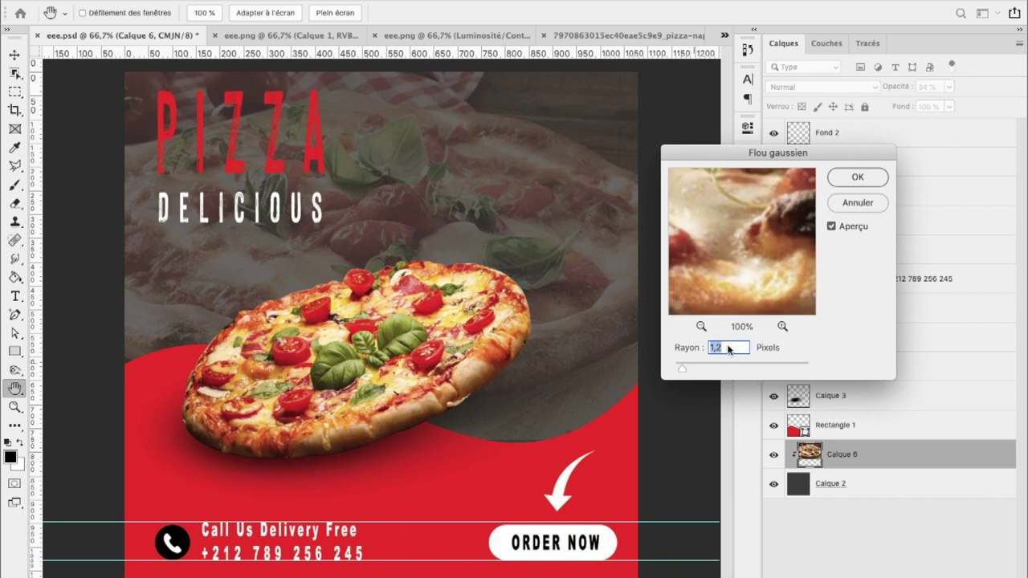
pyautogui.click(845, 184)
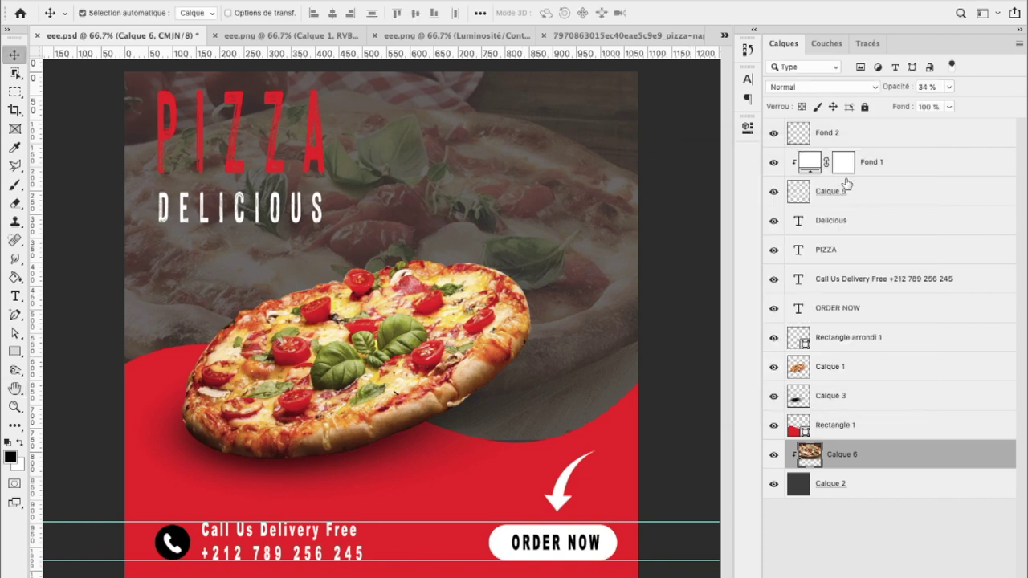